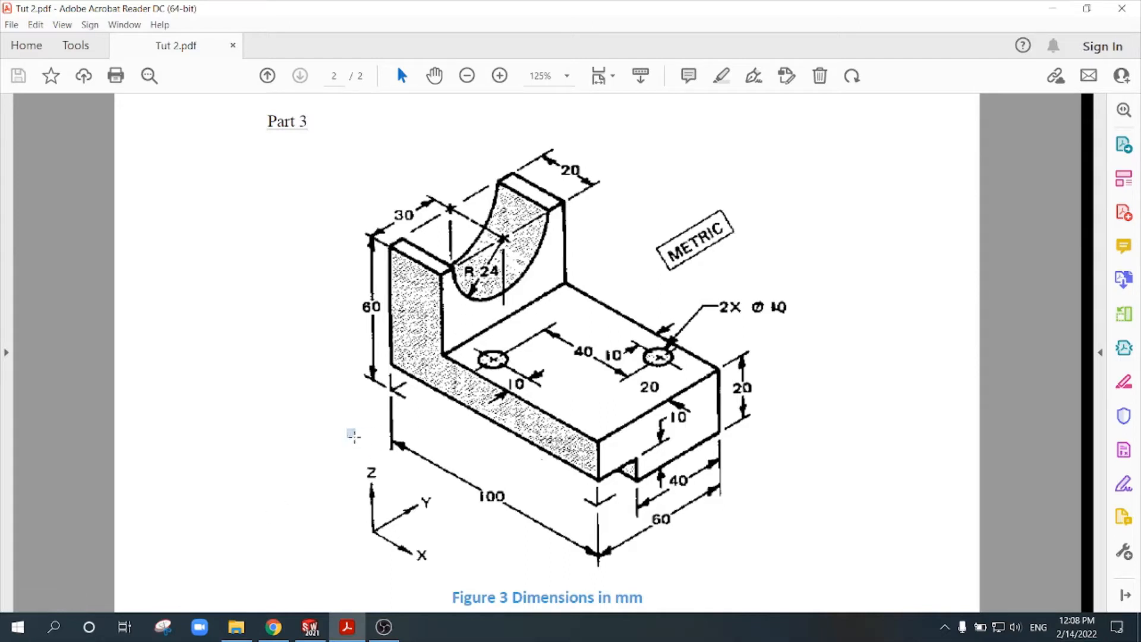
{"action": "left_click", "coordinate": [346, 428]}
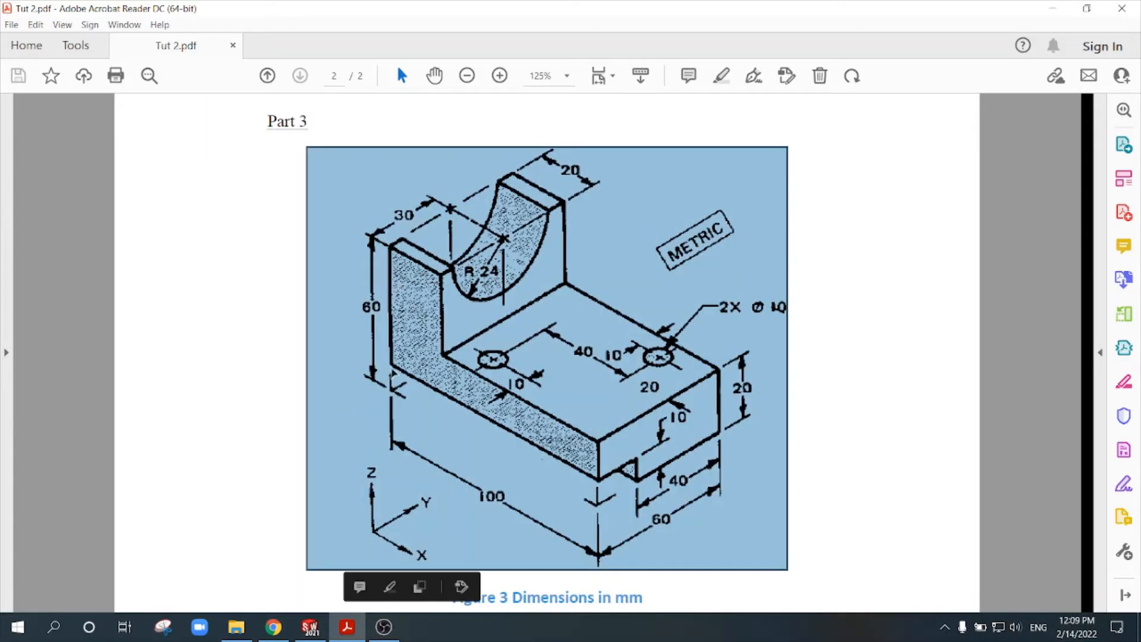
{"action": "left_click", "coordinate": [559, 428]}
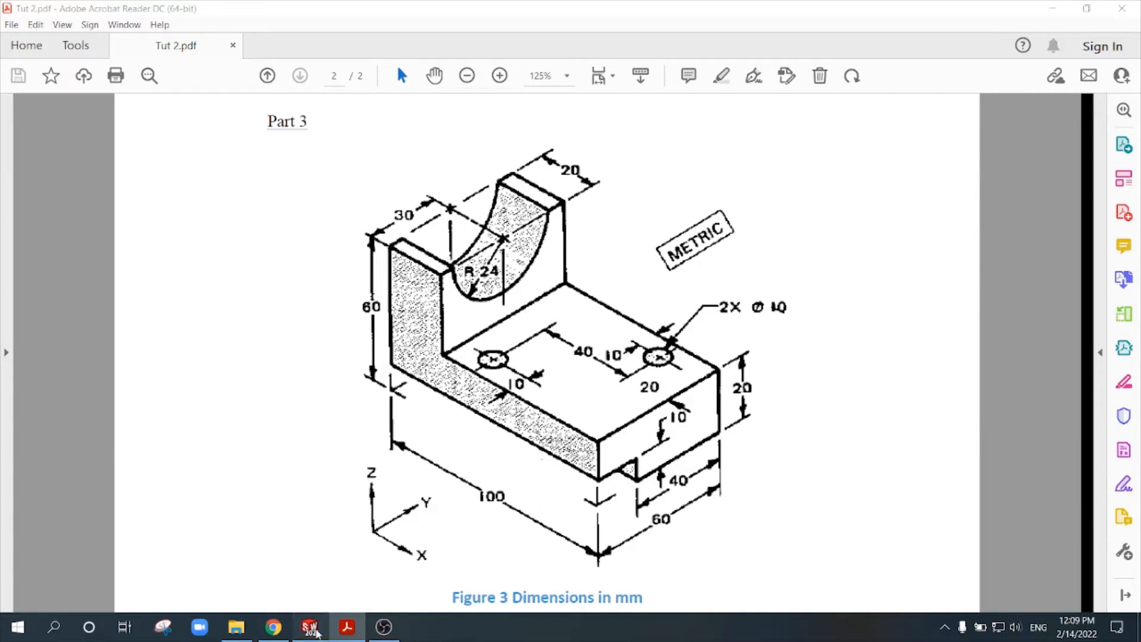
Step: Switch to SOLIDWORKS and create a new part document
{"action": "left_click", "coordinate": [320, 623]}
{"action": "left_click", "coordinate": [125, 10]}
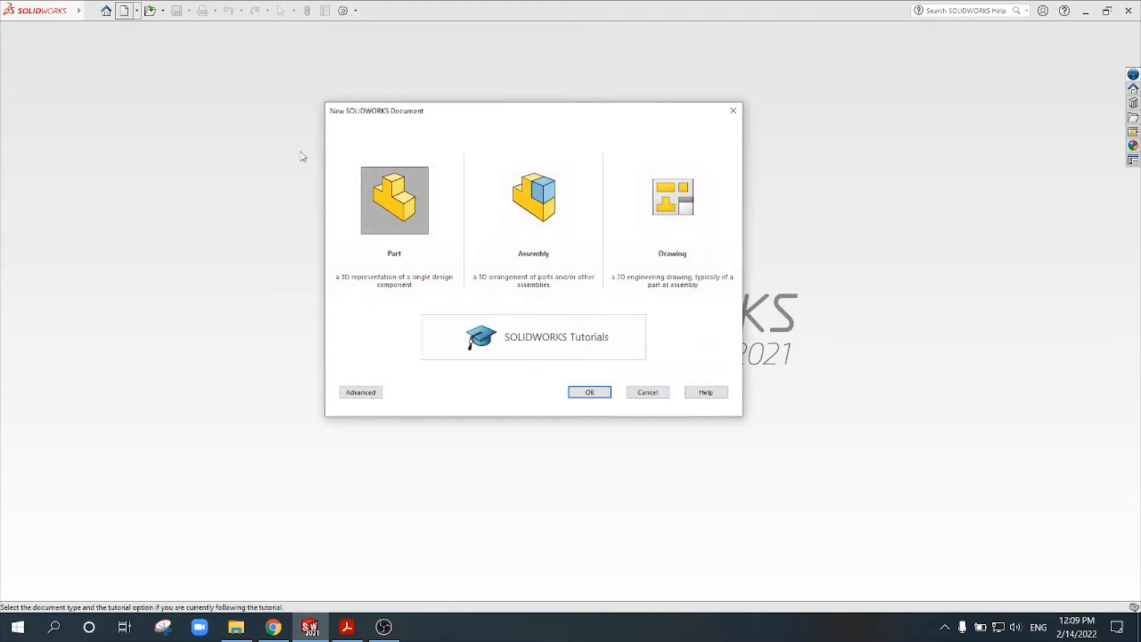
{"action": "double_click", "coordinate": [382, 198]}
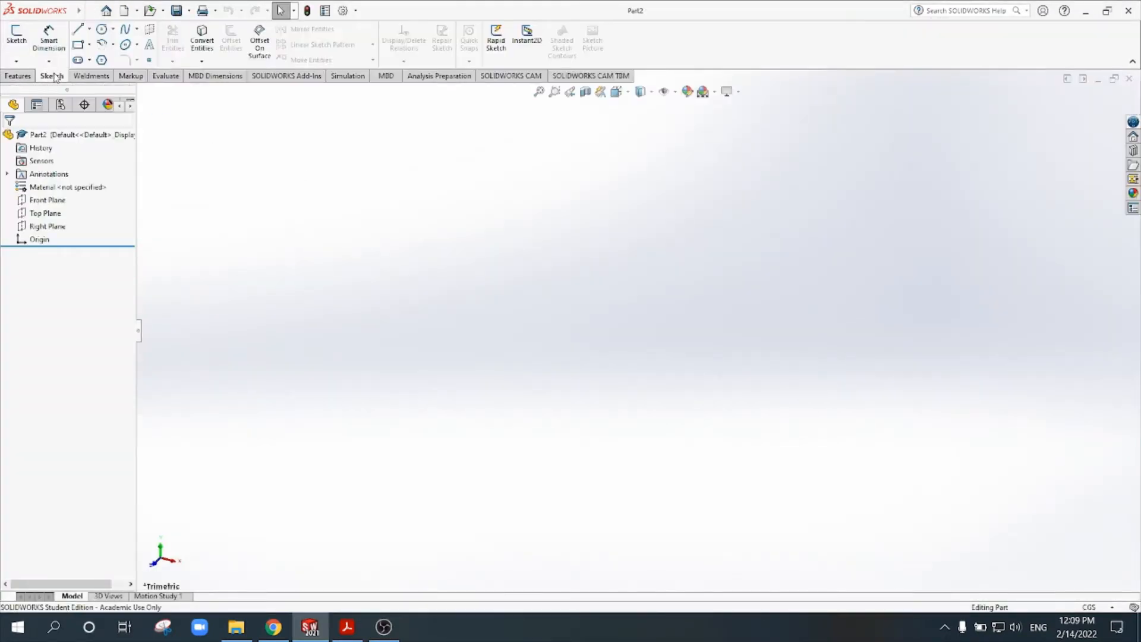
Step: Sketch a closed L-shaped profile from the origin on the Front Plane, about 10.6 cm wide and 7.2 cm tall
{"action": "left_click", "coordinate": [16, 35]}
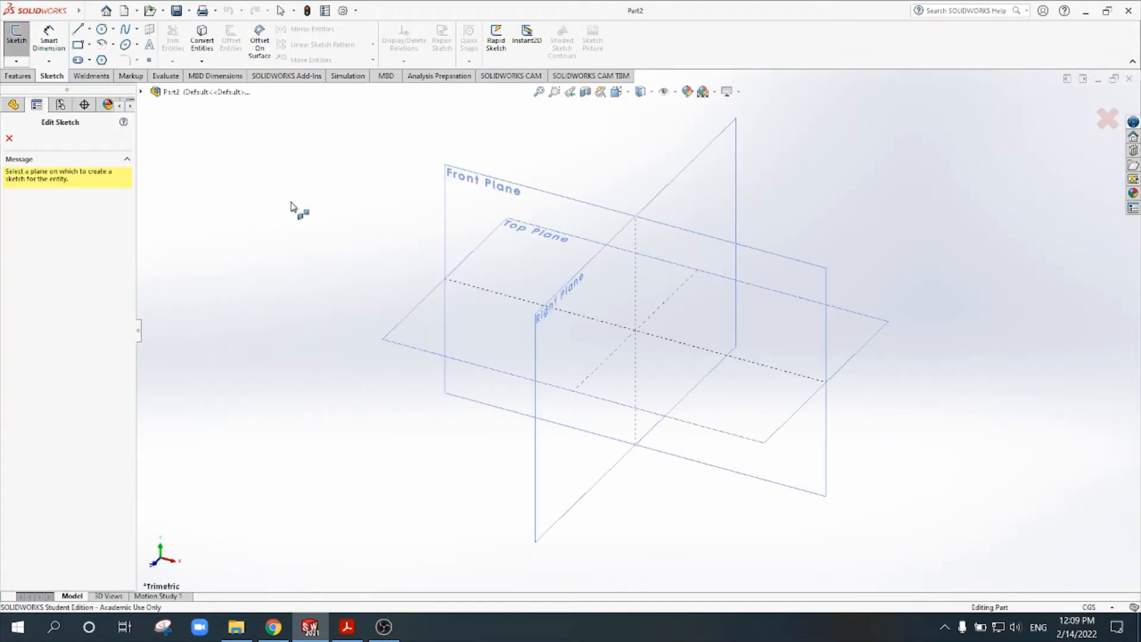
{"action": "left_click", "coordinate": [514, 199]}
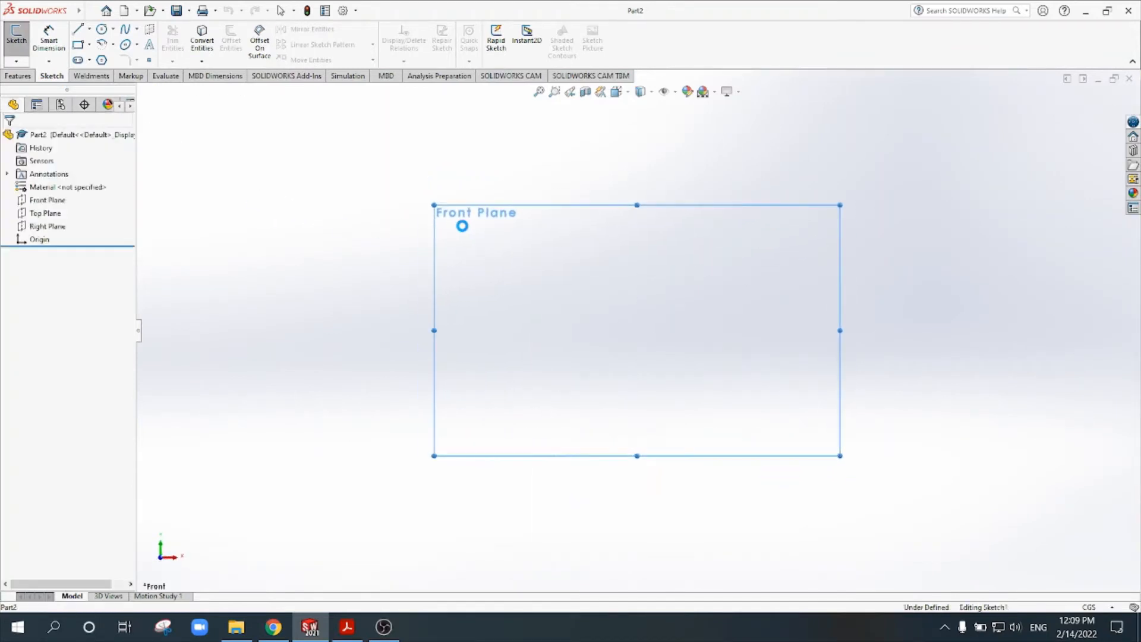
{"action": "left_click", "coordinate": [78, 29]}
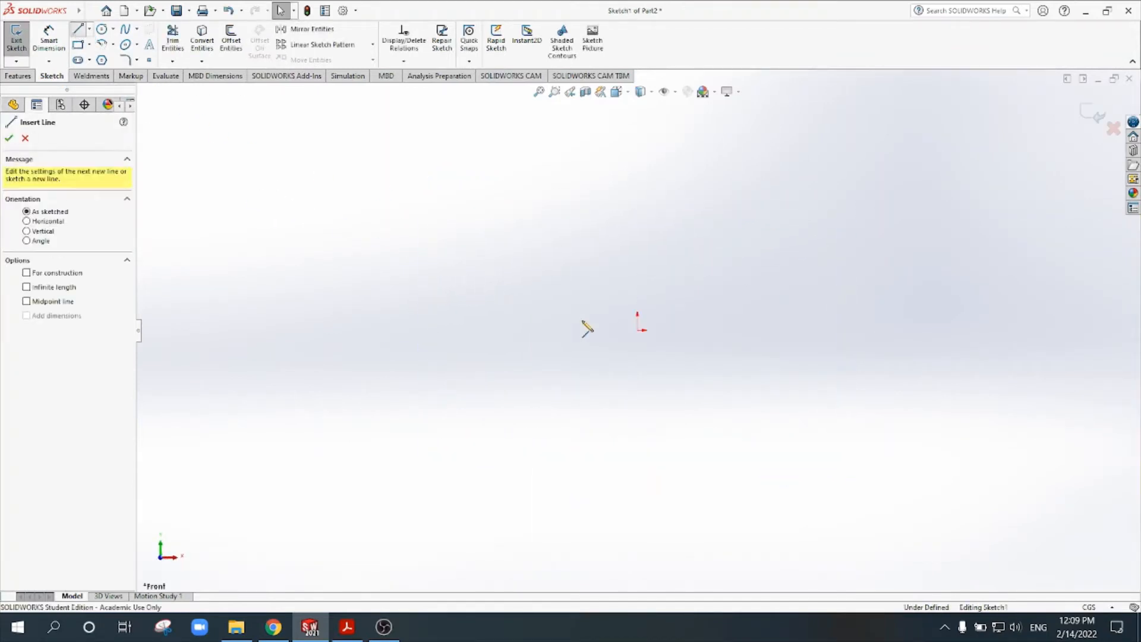
{"action": "left_click", "coordinate": [637, 331]}
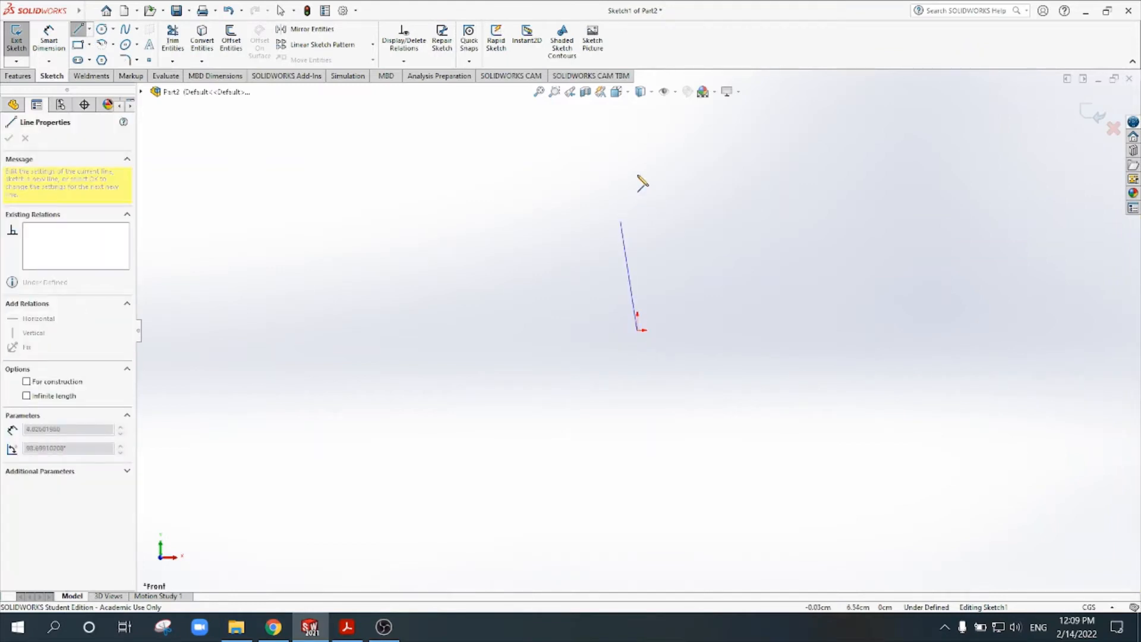
{"action": "left_click", "coordinate": [638, 167]}
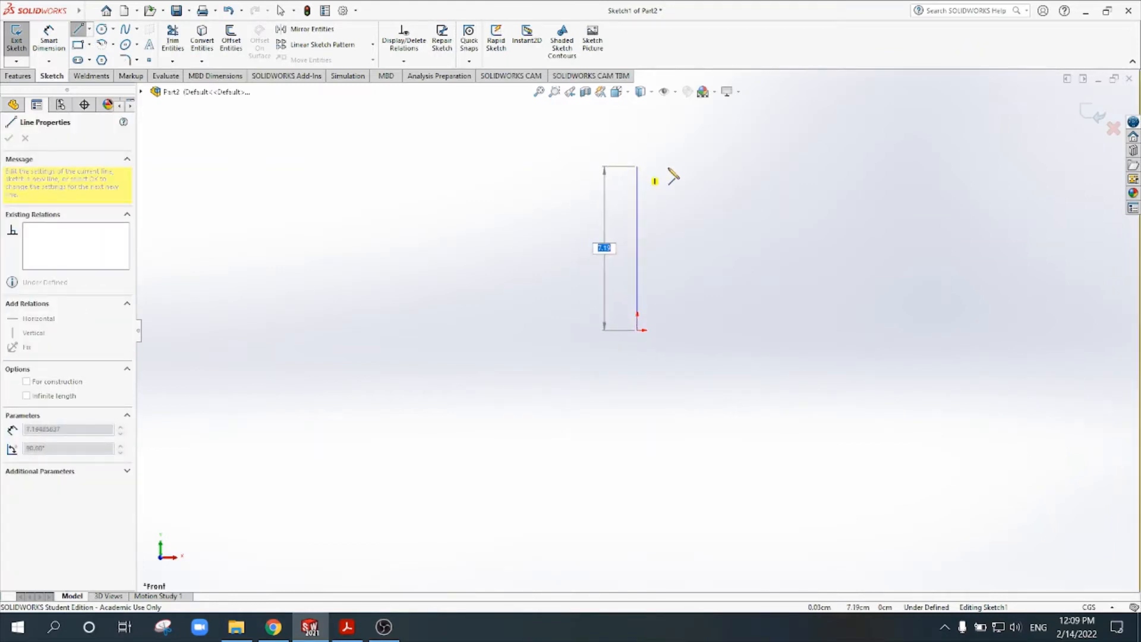
{"action": "left_click", "coordinate": [699, 166]}
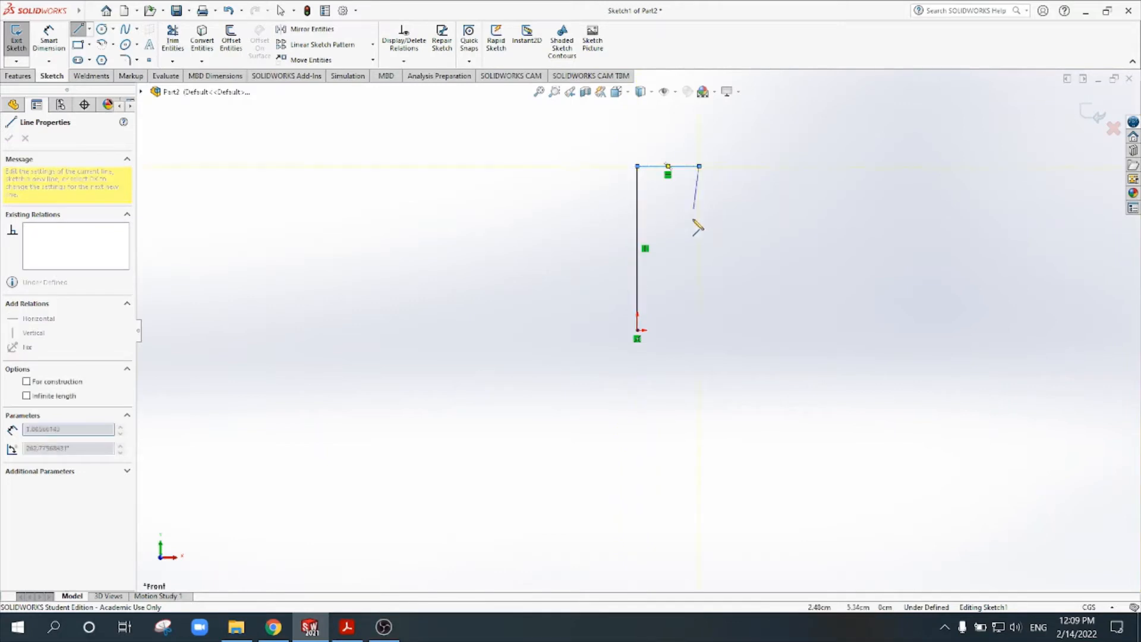
{"action": "left_click", "coordinate": [699, 258]}
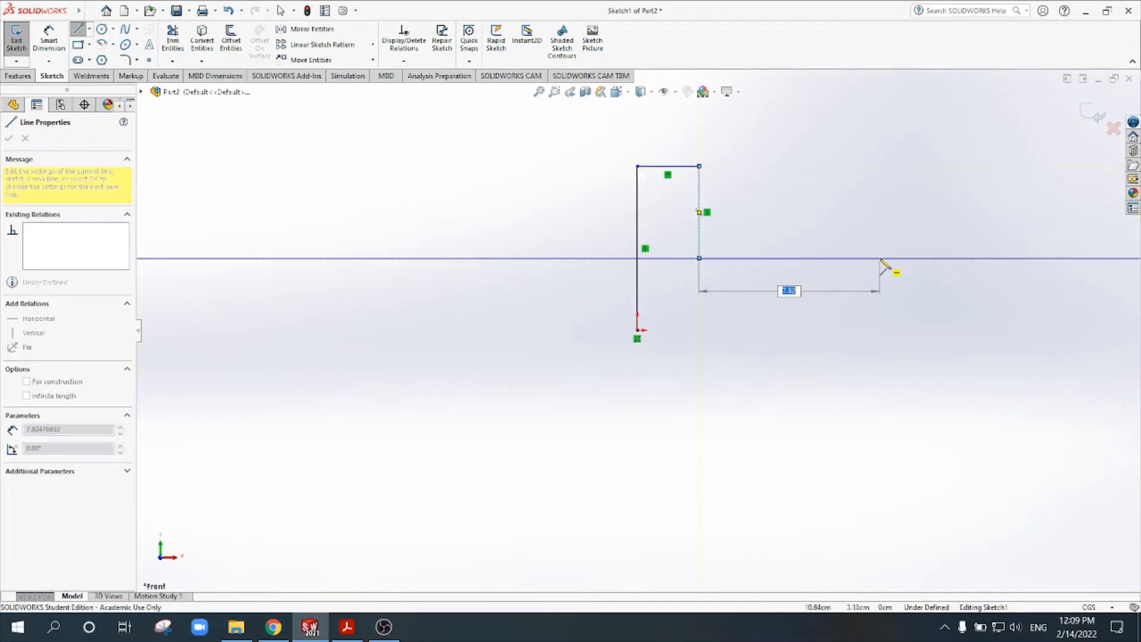
{"action": "left_click", "coordinate": [879, 258]}
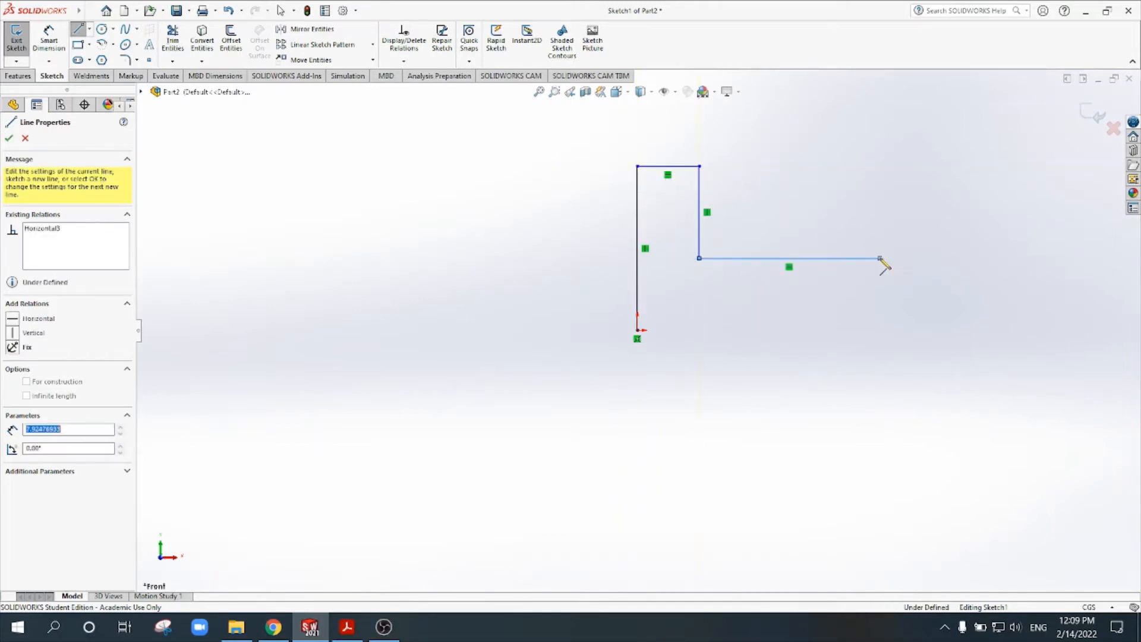
{"action": "left_click", "coordinate": [880, 330]}
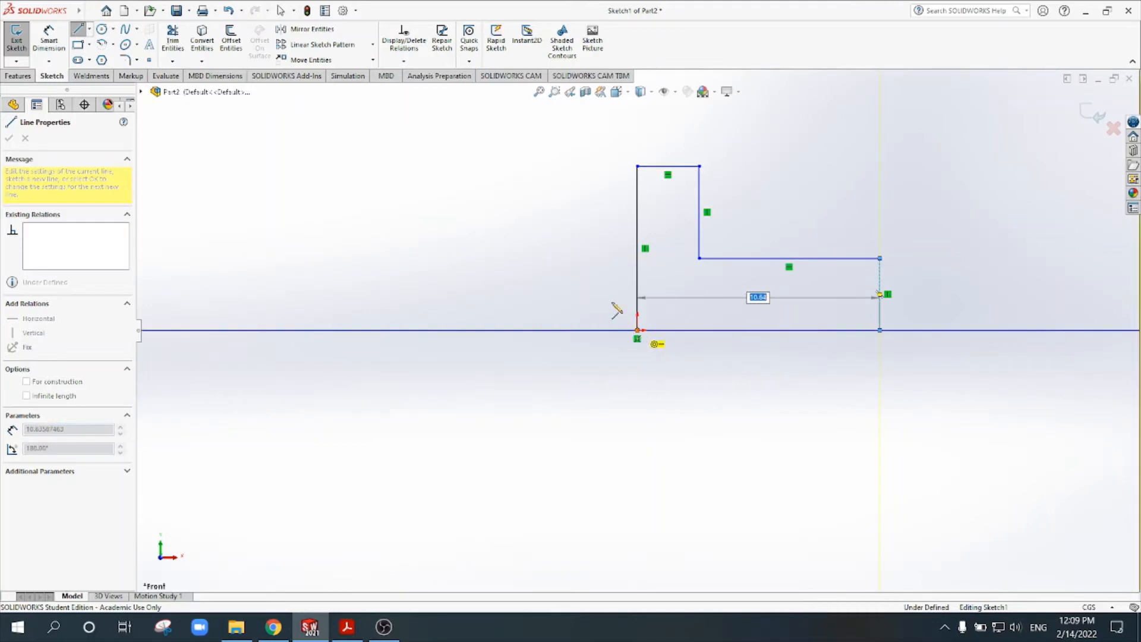
{"action": "left_click", "coordinate": [638, 331]}
Step: Dimension the L profile's bottom edge to 100 cm and its full-height vertical edge at the origin to 60 cm
{"action": "left_click", "coordinate": [58, 43]}
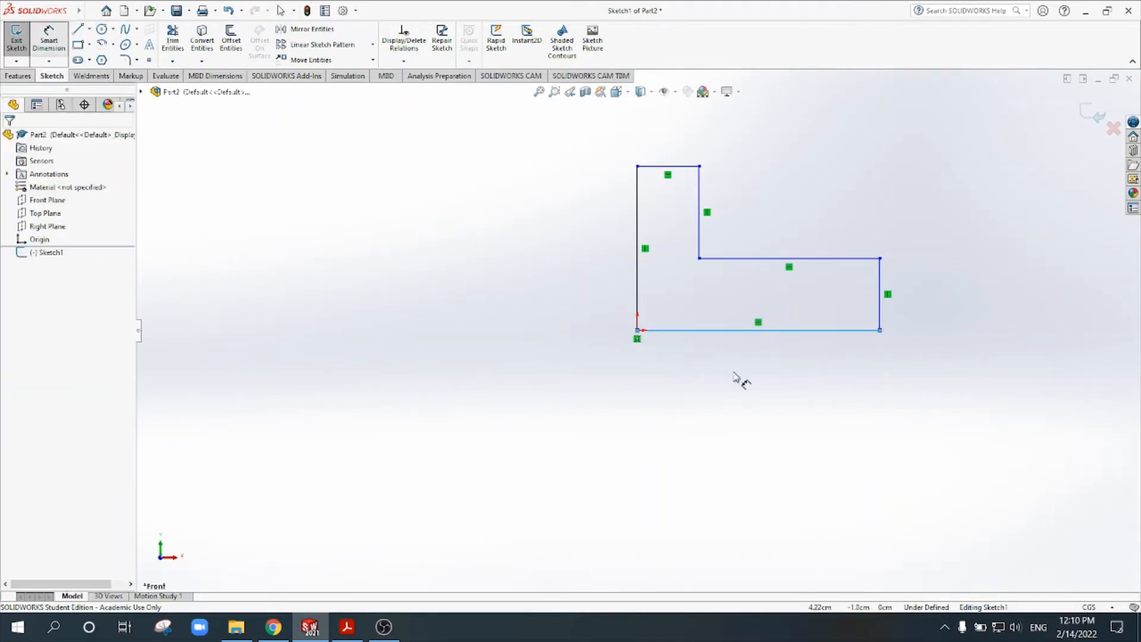
{"action": "left_click", "coordinate": [760, 331]}
{"action": "left_click", "coordinate": [757, 381]}
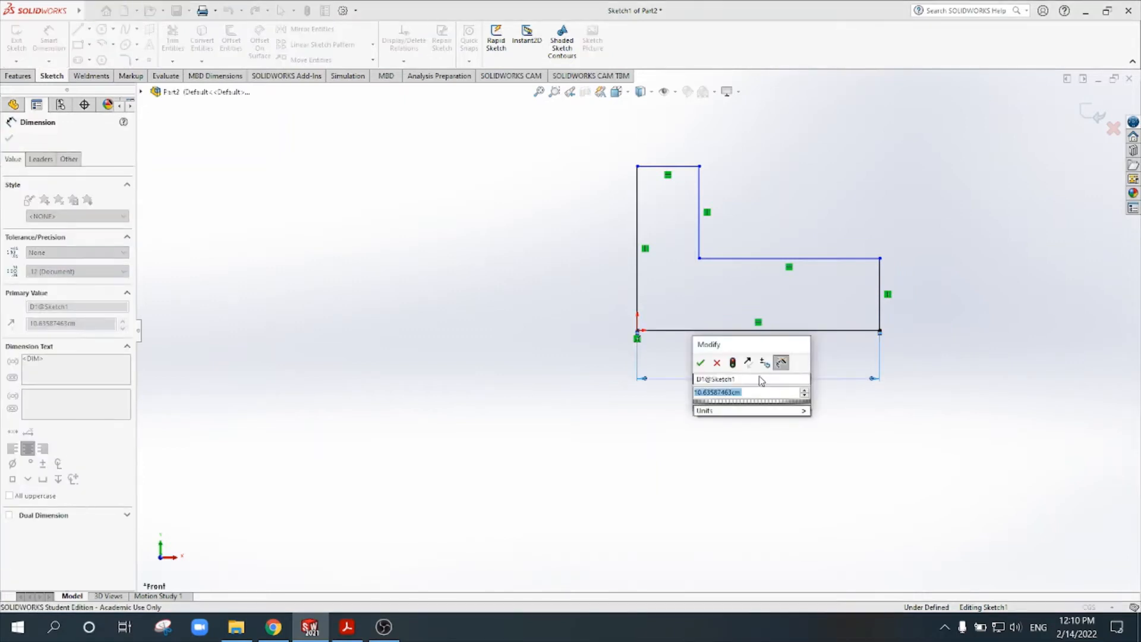
{"action": "type", "text": "100"}
{"action": "key", "text": "Return"}
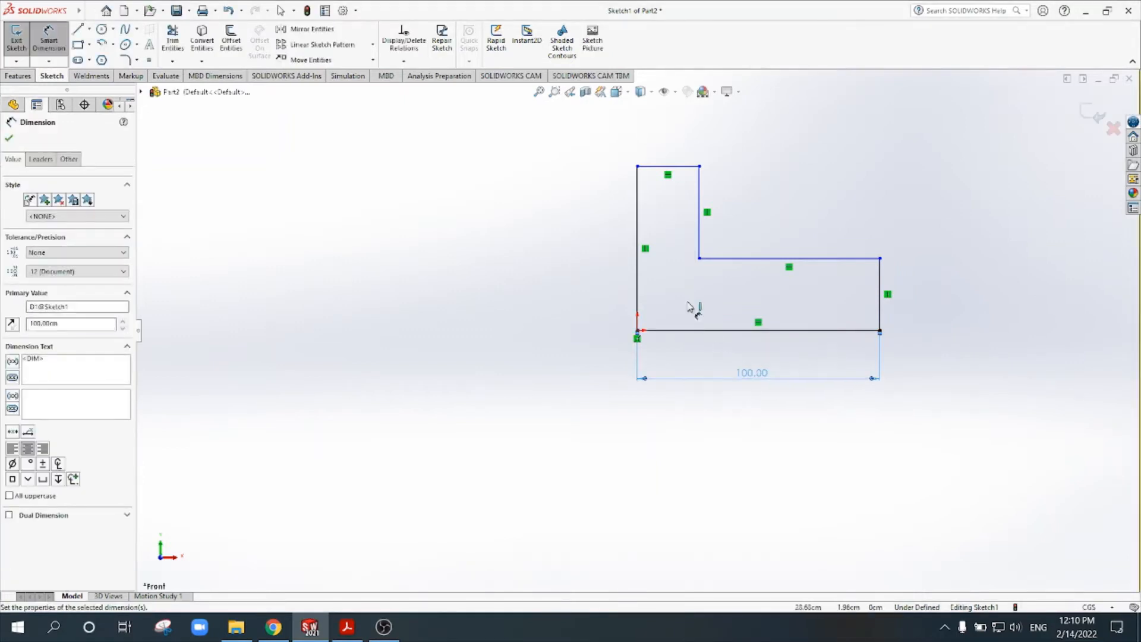
{"action": "left_click", "coordinate": [640, 239]}
{"action": "left_click", "coordinate": [596, 243]}
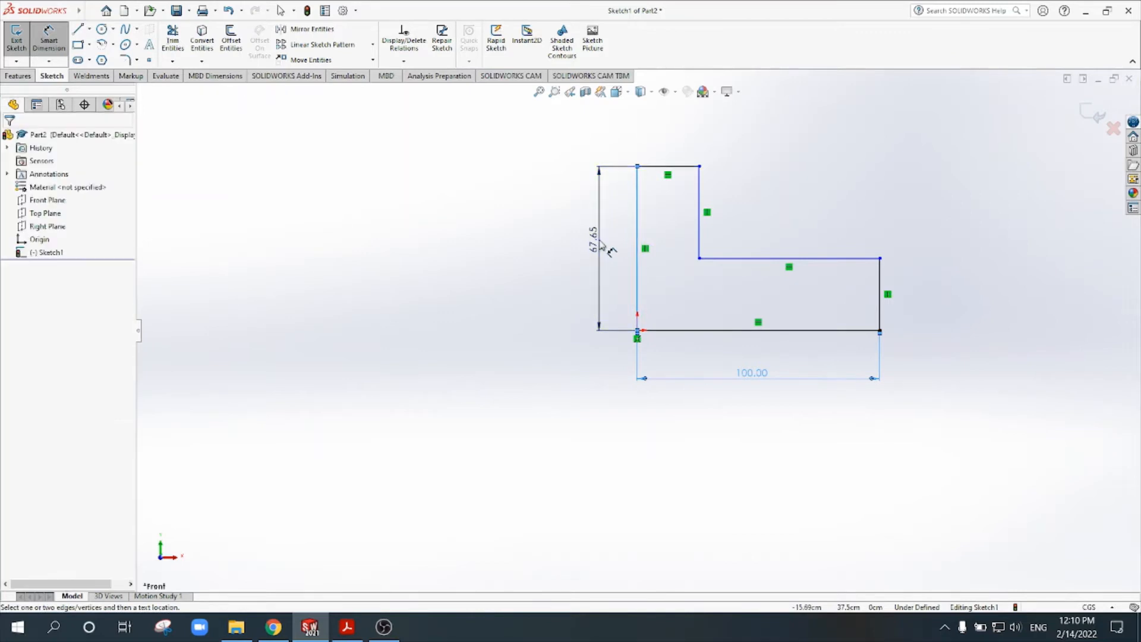
{"action": "type", "text": "60"}
{"action": "key", "text": "Return"}
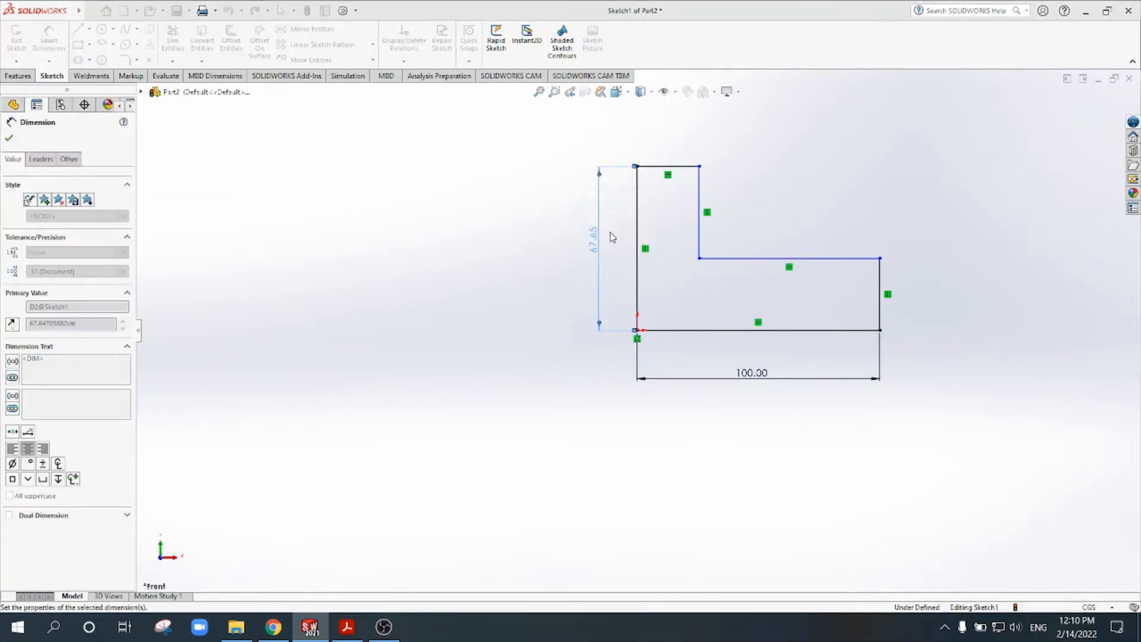
Step: Check the reference drawing, dimension the base's short end edge and the upright's top edge to 20 cm each, and close the sketch
{"action": "left_click", "coordinate": [347, 626]}
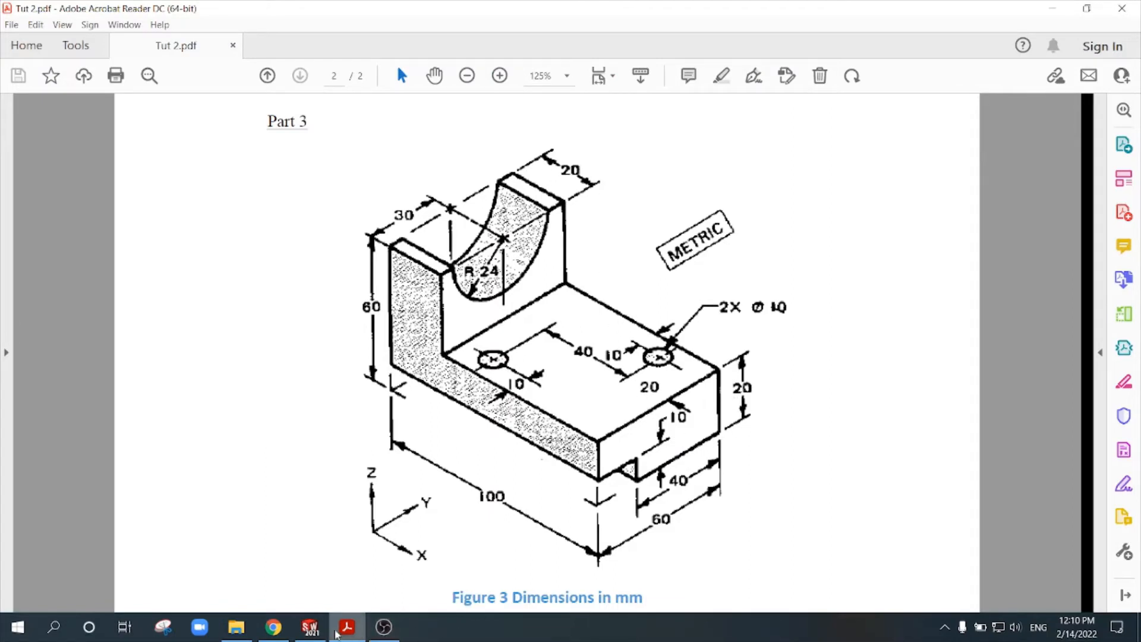
{"action": "left_click", "coordinate": [310, 627]}
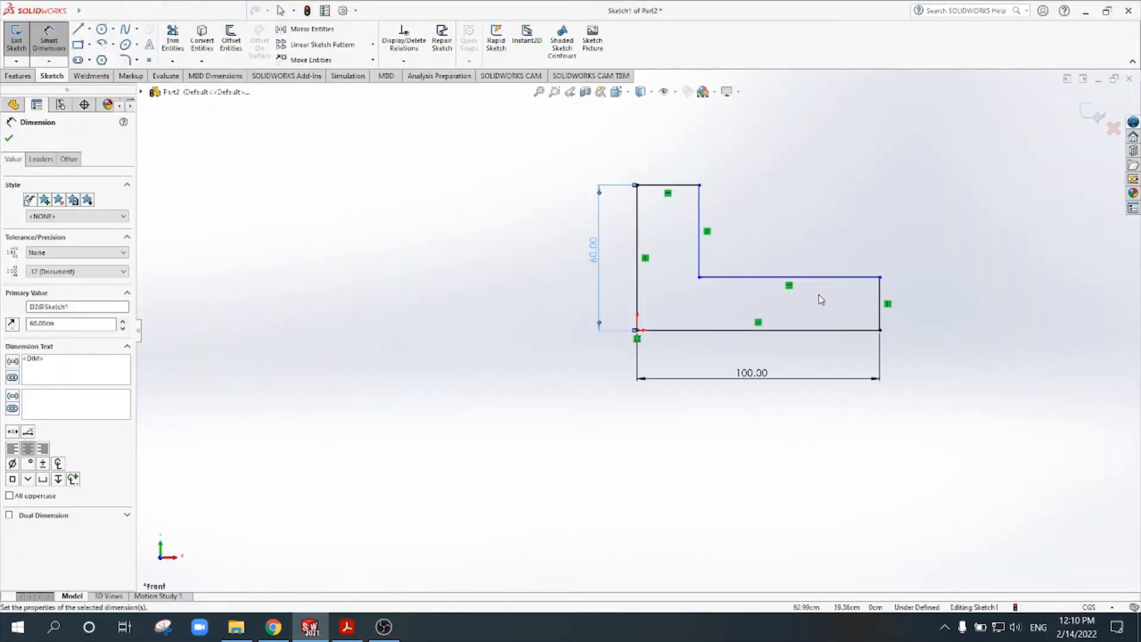
{"action": "left_click", "coordinate": [887, 305]}
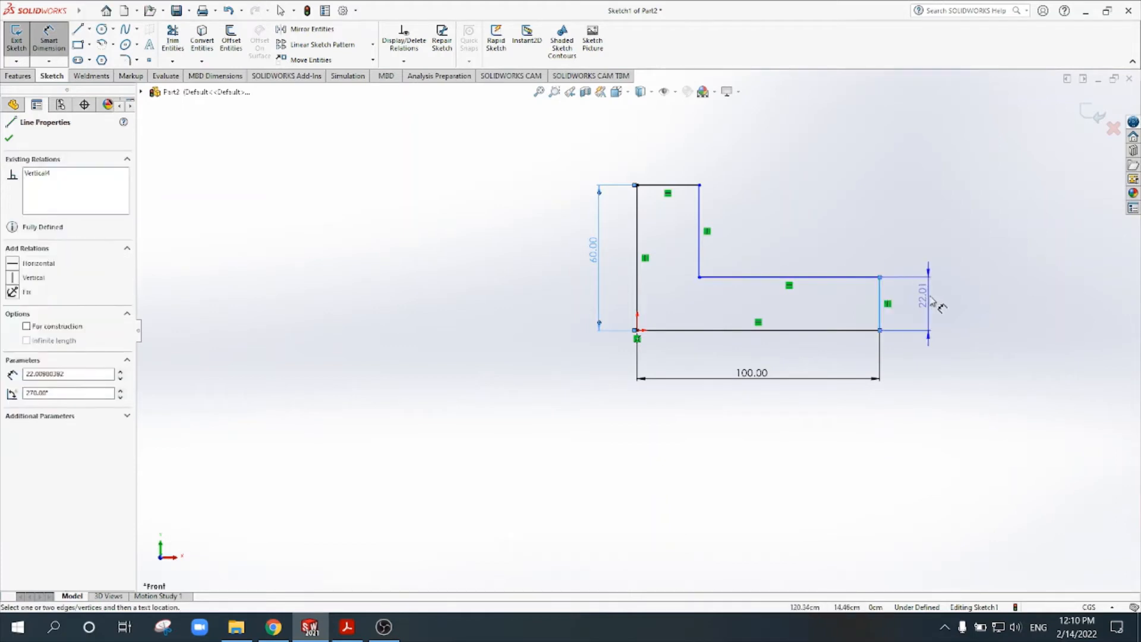
{"action": "left_click", "coordinate": [975, 279]}
{"action": "type", "text": "20"}
{"action": "key", "text": "Return"}
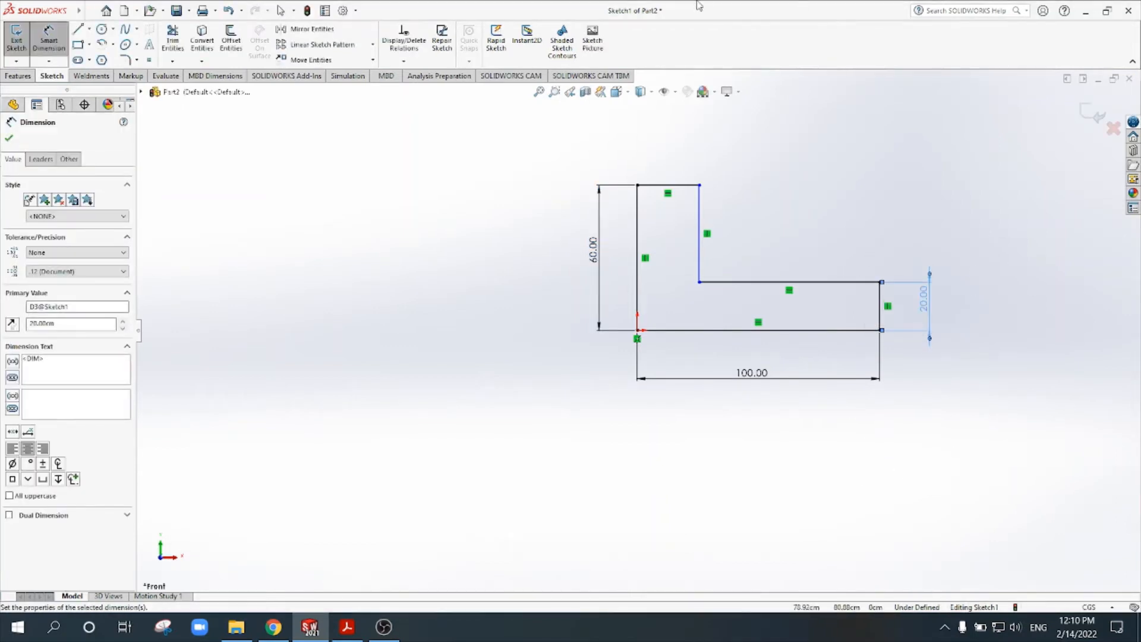
{"action": "left_click", "coordinate": [678, 188]}
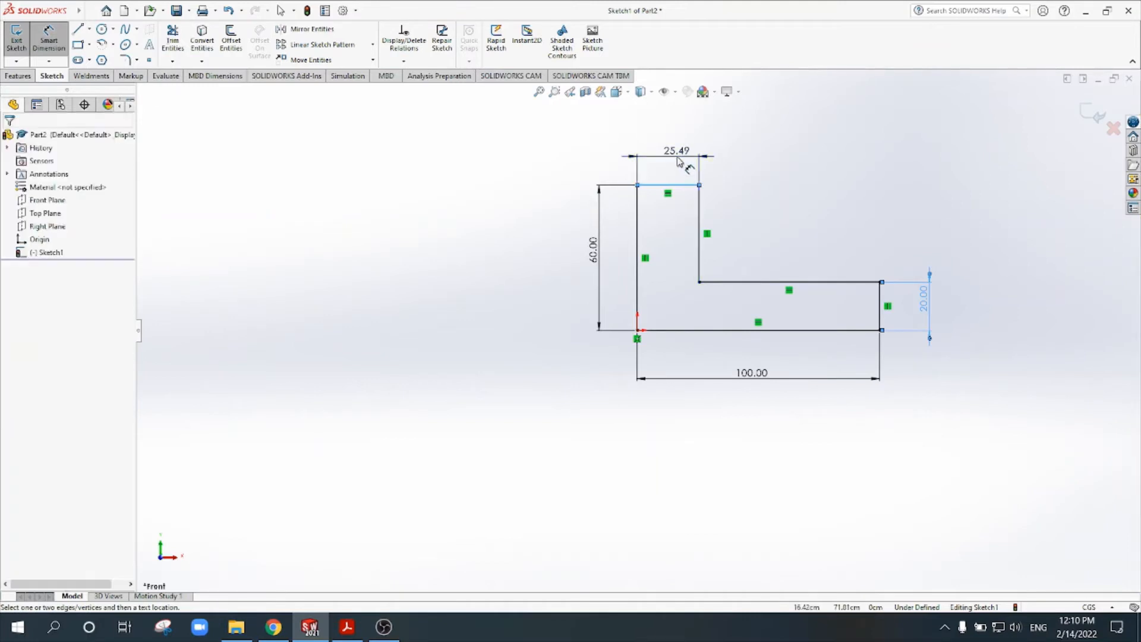
{"action": "left_click", "coordinate": [676, 150]}
{"action": "type", "text": "20"}
{"action": "key", "text": "Return"}
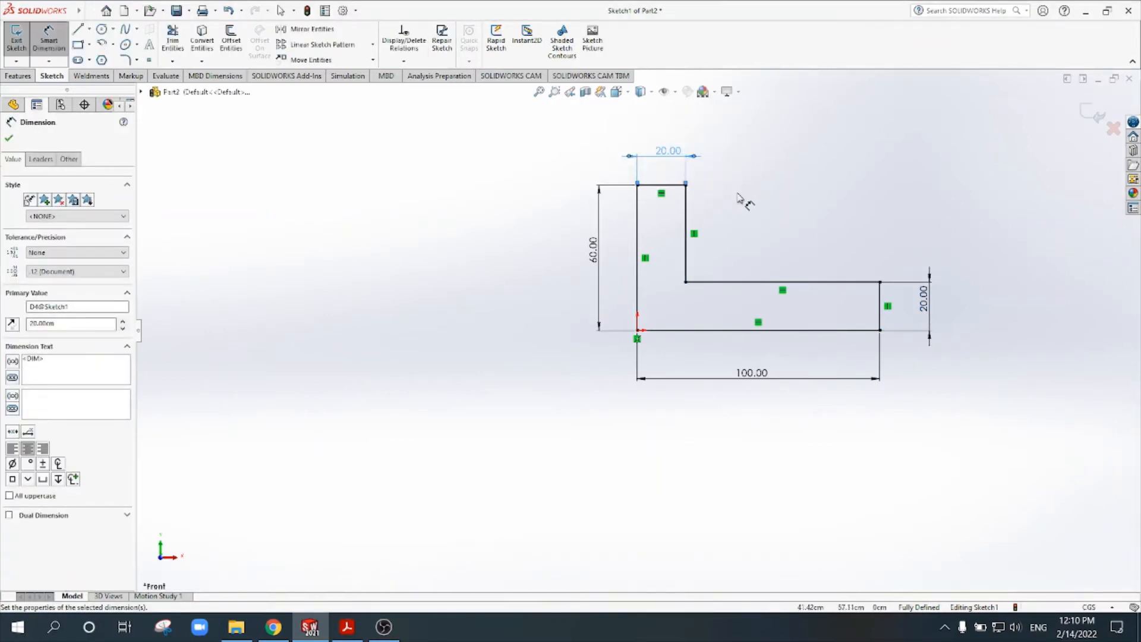
{"action": "left_click", "coordinate": [1093, 114]}
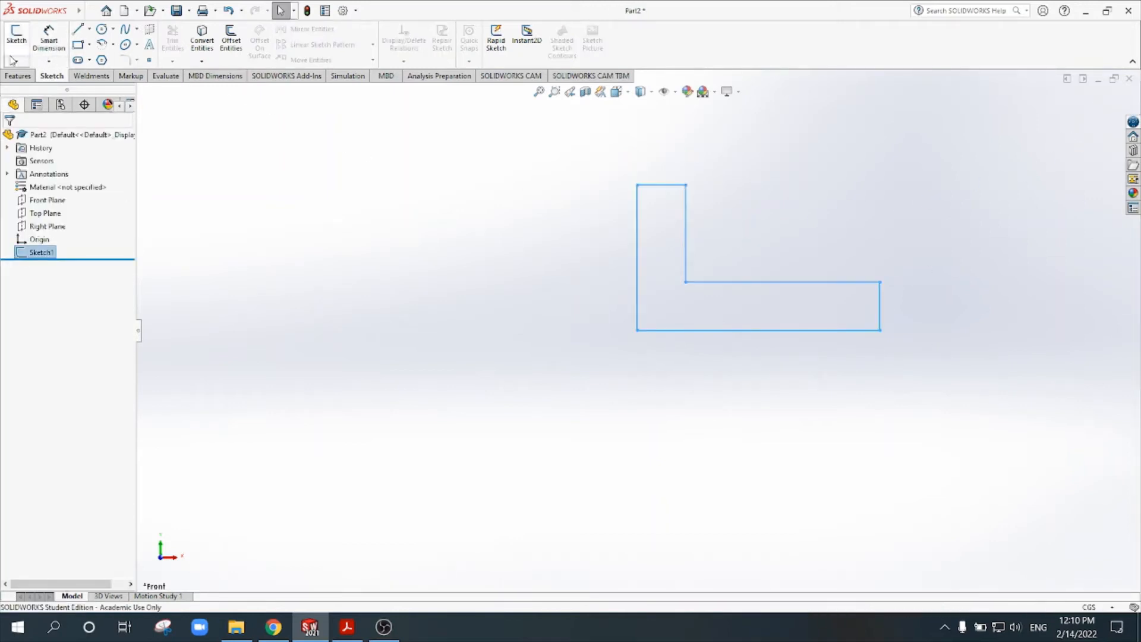
Step: Extrude the L-shaped profile as a blind boss with a depth of 60 cm, checking the width in the reference drawing
{"action": "left_click", "coordinate": [13, 79]}
{"action": "left_click", "coordinate": [21, 39]}
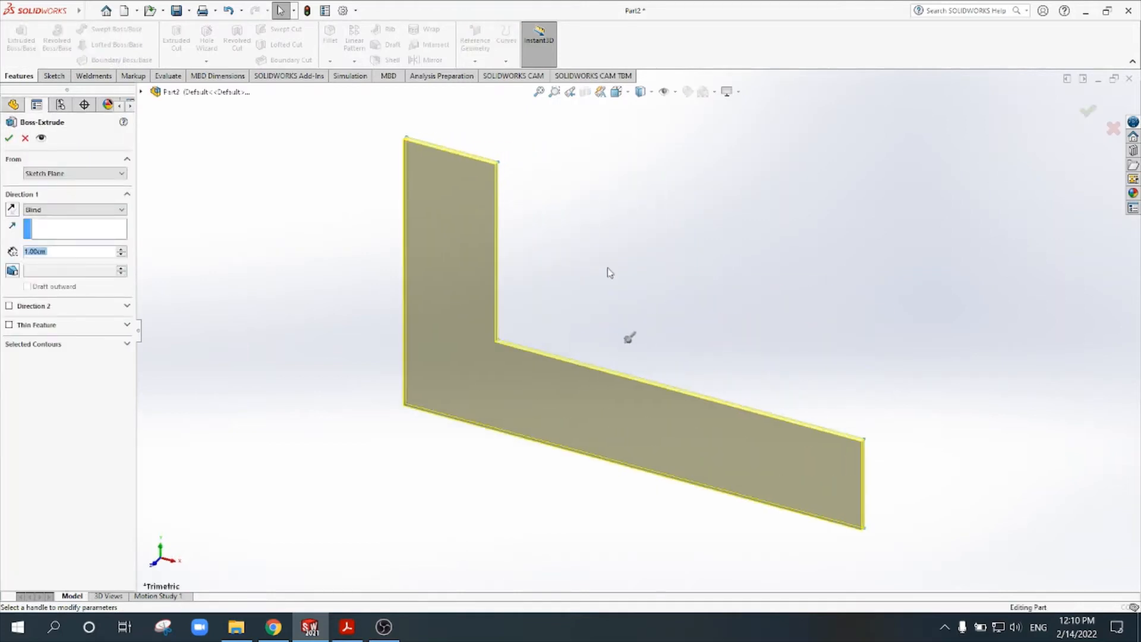
{"action": "left_click", "coordinate": [628, 339]}
{"action": "left_click", "coordinate": [538, 411]}
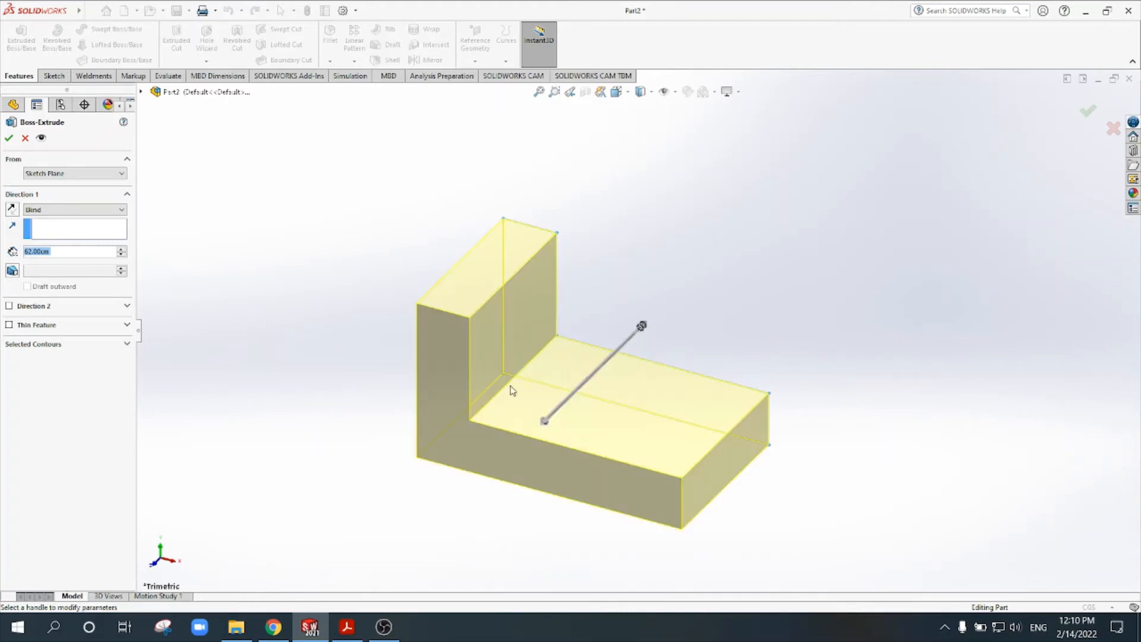
{"action": "left_click", "coordinate": [347, 627]}
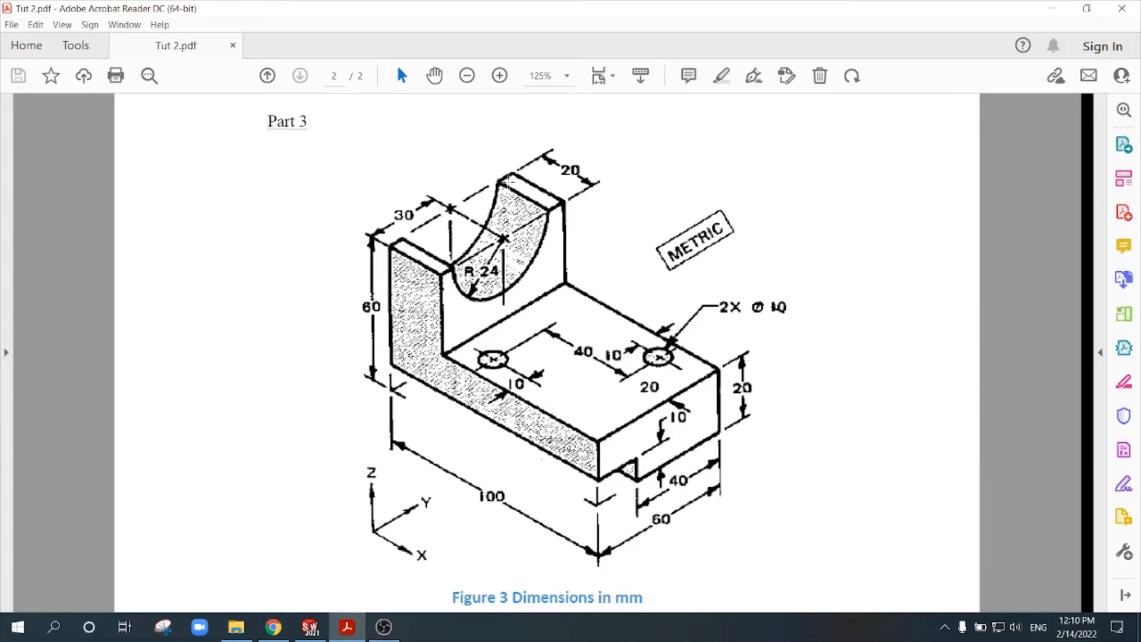
{"action": "left_click", "coordinate": [321, 627]}
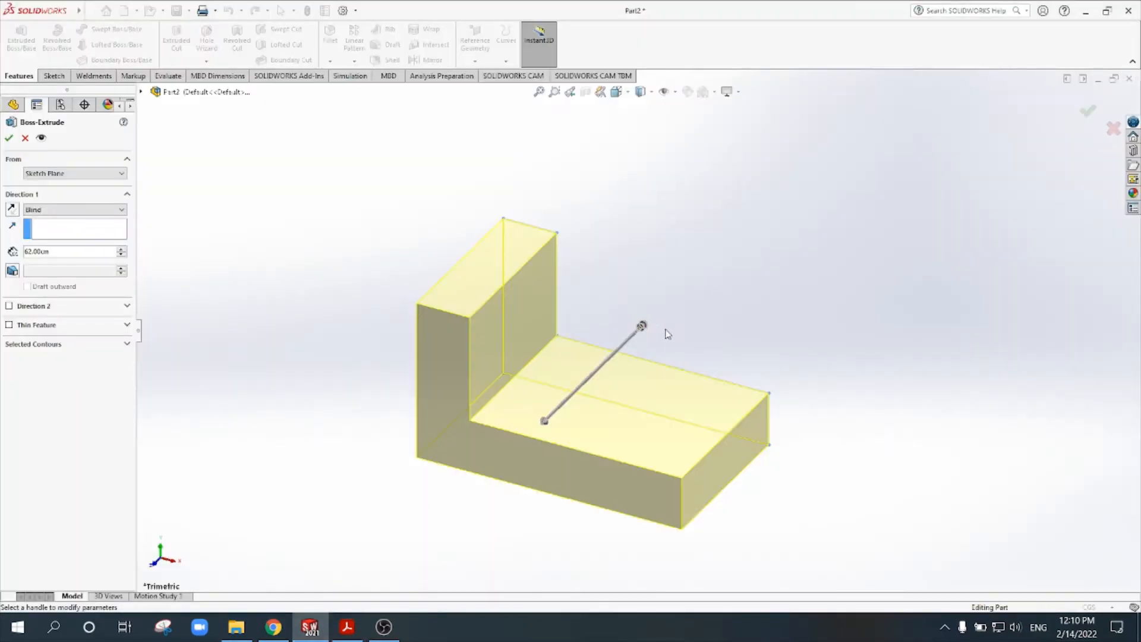
{"action": "double_click", "coordinate": [33, 253]}
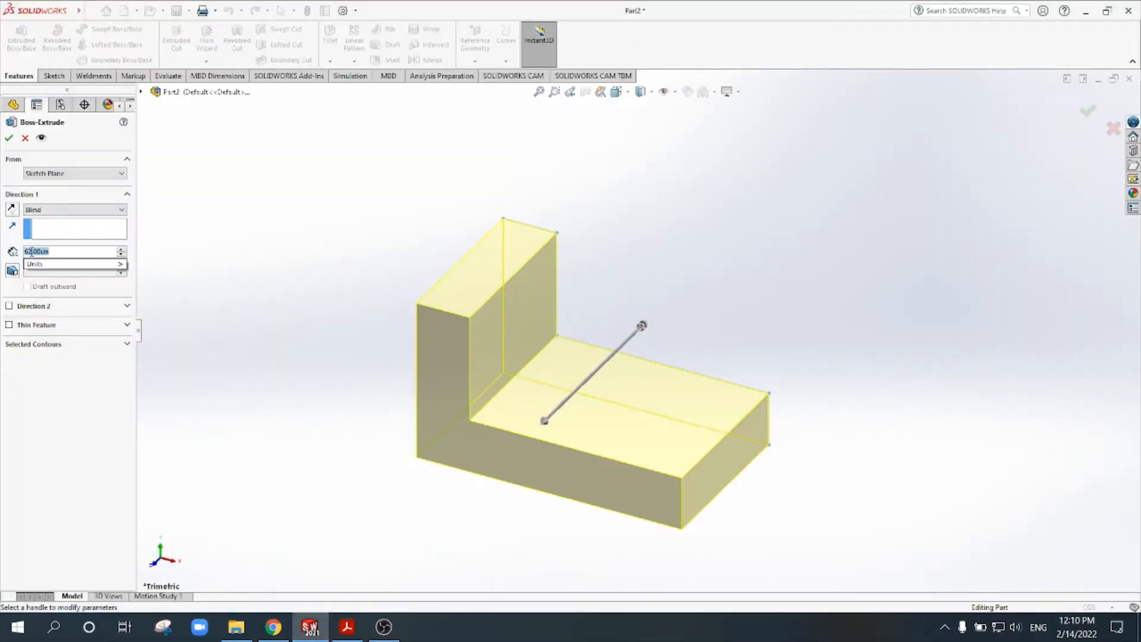
{"action": "type", "text": "60"}
{"action": "key", "text": "Return"}
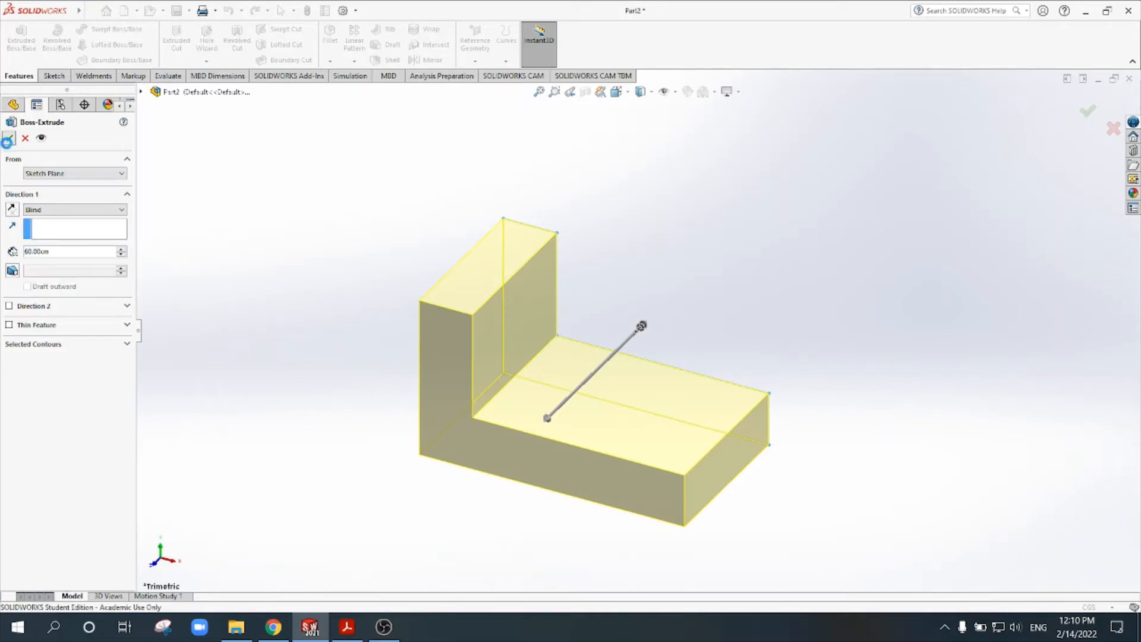
{"action": "left_click", "coordinate": [8, 137]}
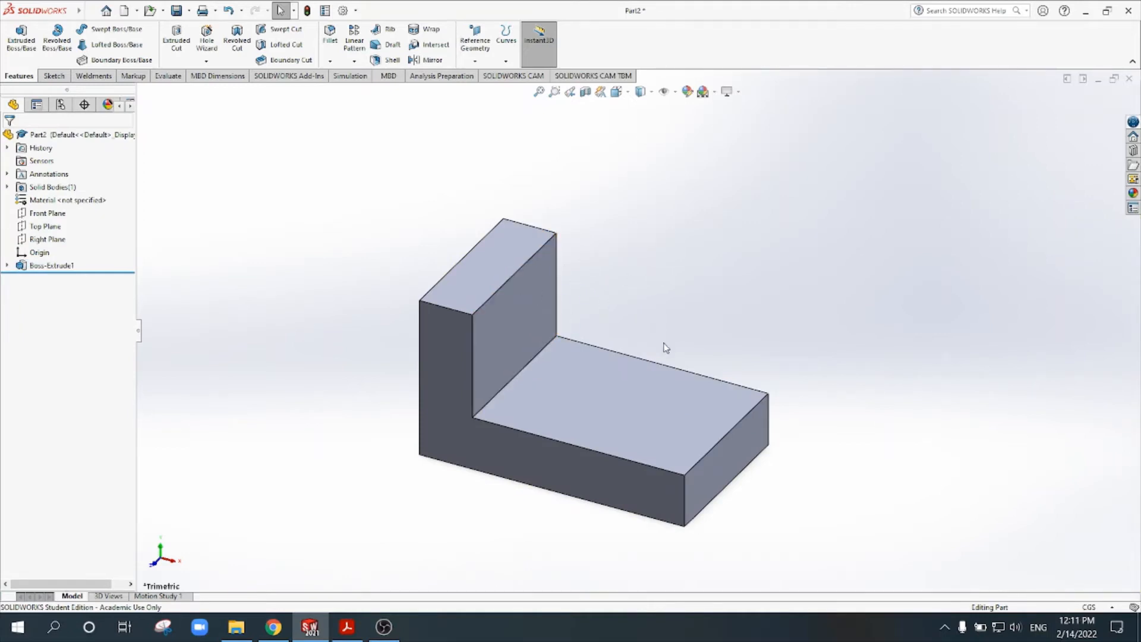
Step: Sketch a circle about 40 cm in diameter on the upright's inner face, centred on the midpoint of its top edge
{"action": "middle_click_drag", "start_coordinate": [589, 321], "coordinate": [576, 267]}
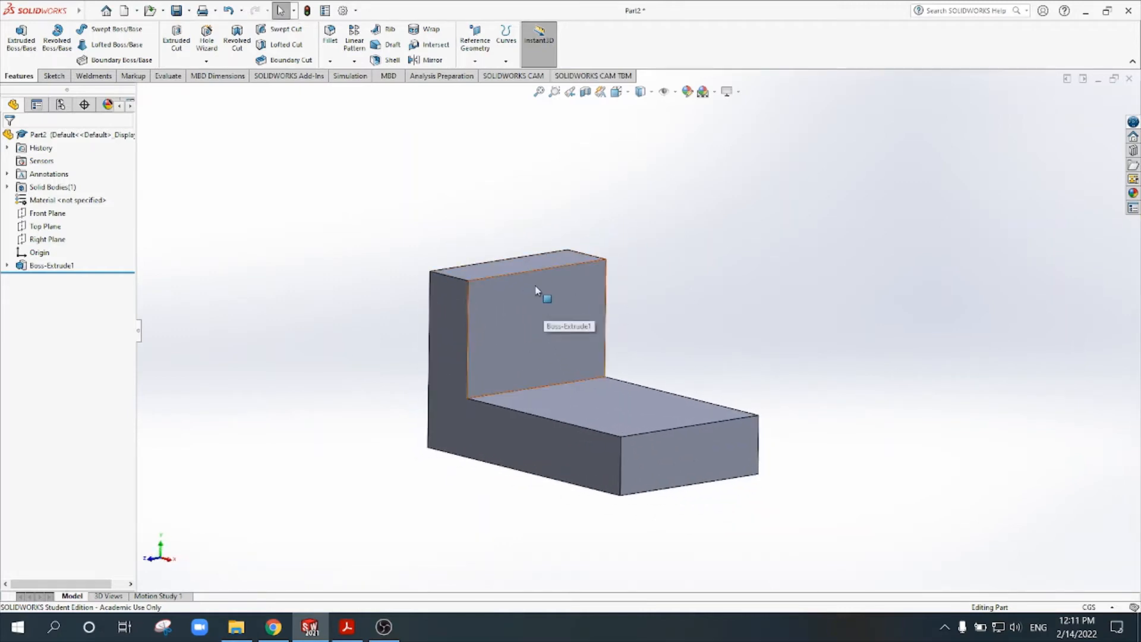
{"action": "left_click", "coordinate": [556, 306]}
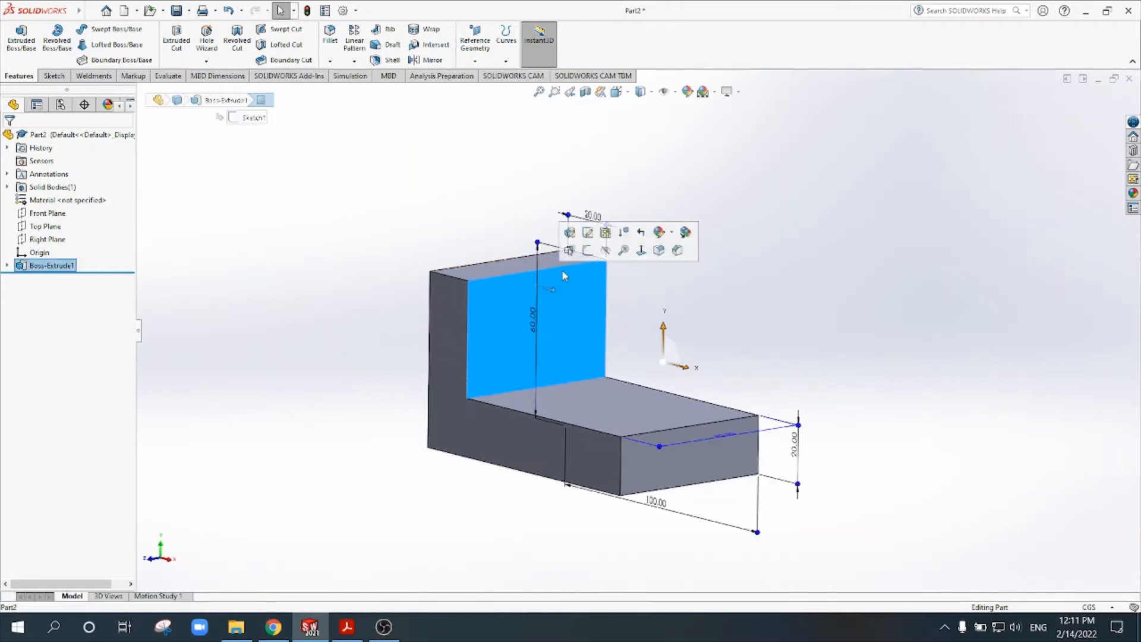
{"action": "left_click", "coordinate": [589, 255]}
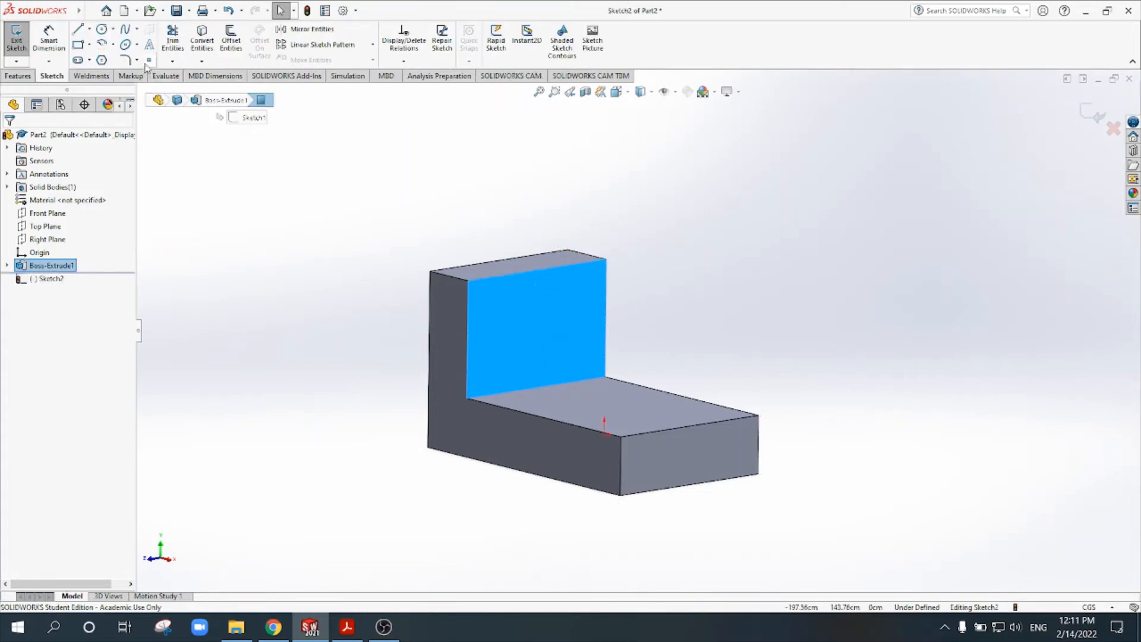
{"action": "left_click", "coordinate": [103, 30]}
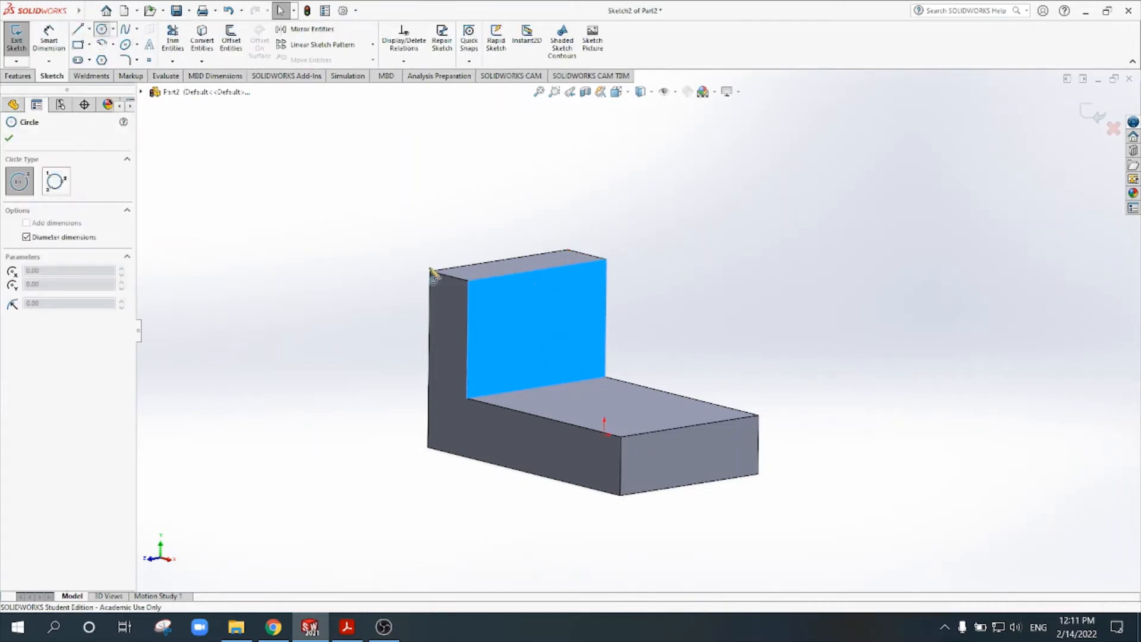
{"action": "left_click", "coordinate": [537, 270]}
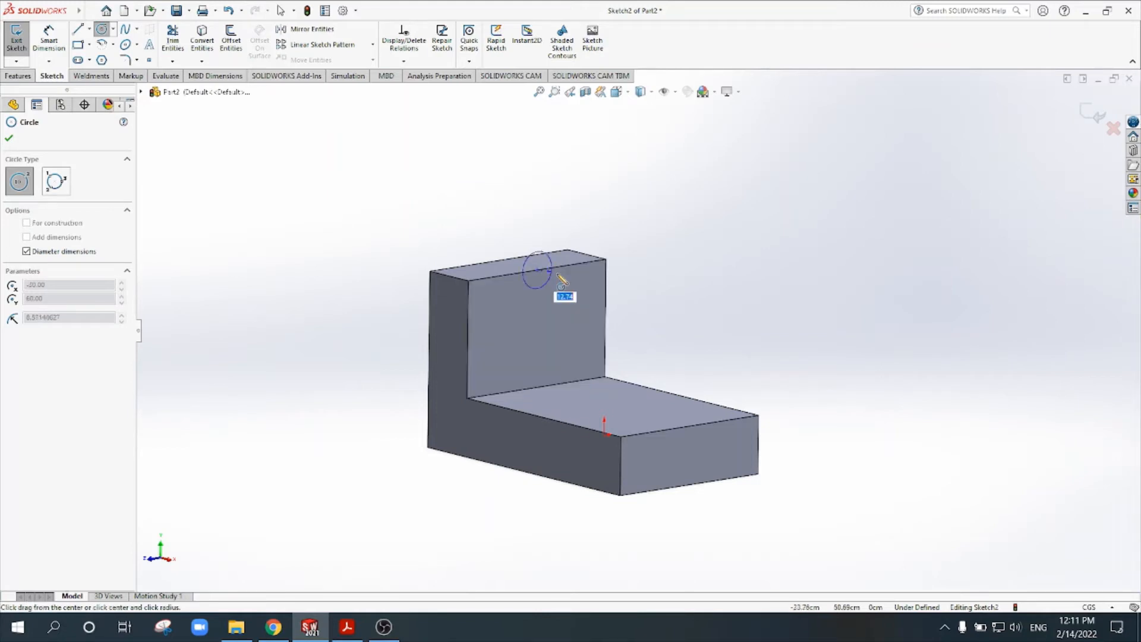
{"action": "left_click", "coordinate": [582, 302]}
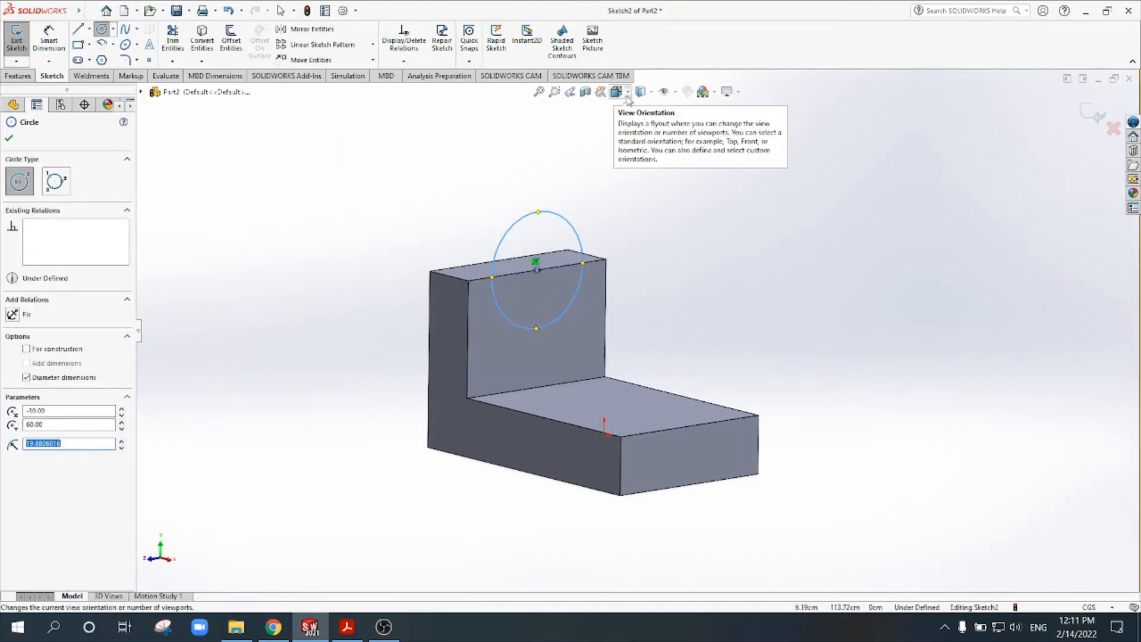
{"action": "left_click", "coordinate": [627, 94]}
{"action": "left_click", "coordinate": [651, 143]}
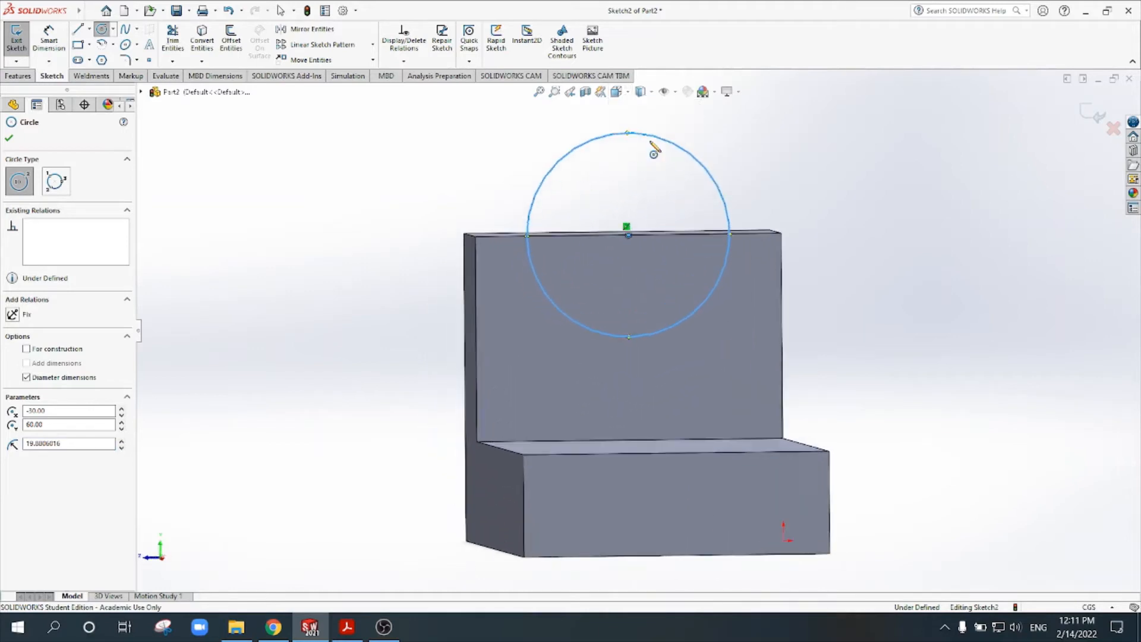
{"action": "key", "text": "Escape"}
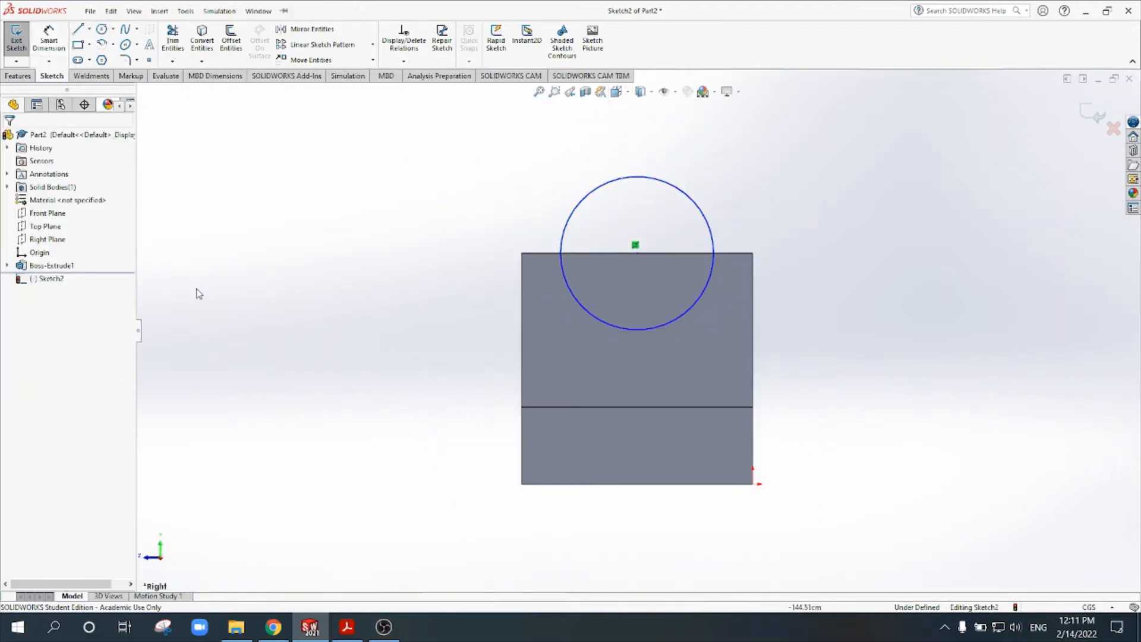
Step: Check the cutout radius in the reference drawing and dimension the circle's diameter to 48 cm
{"action": "left_click", "coordinate": [347, 627]}
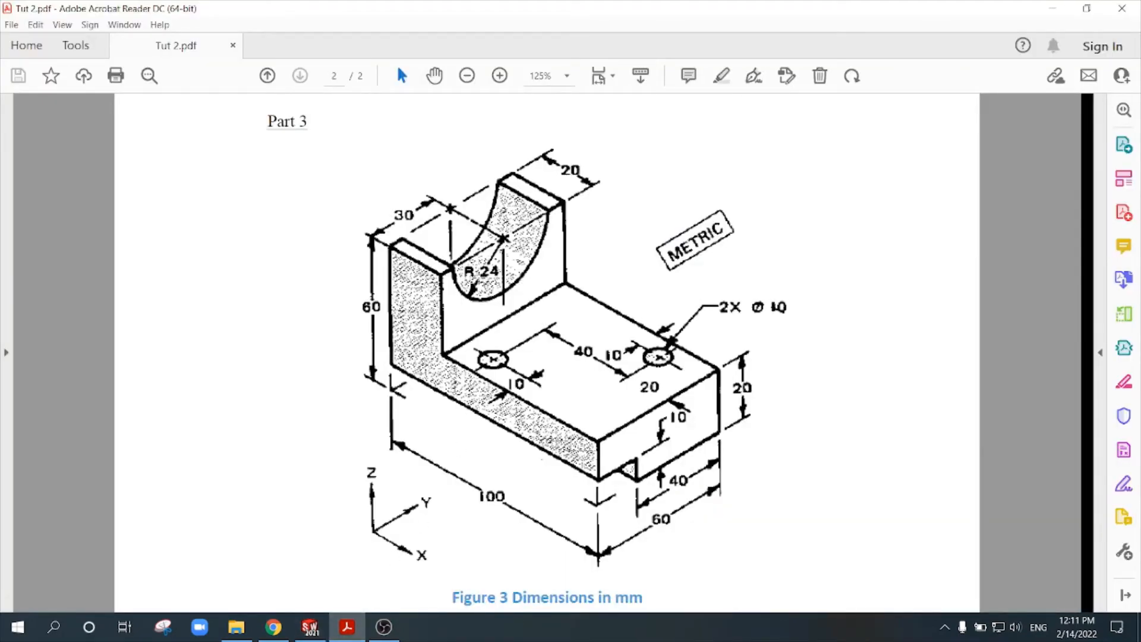
{"action": "left_click", "coordinate": [309, 627]}
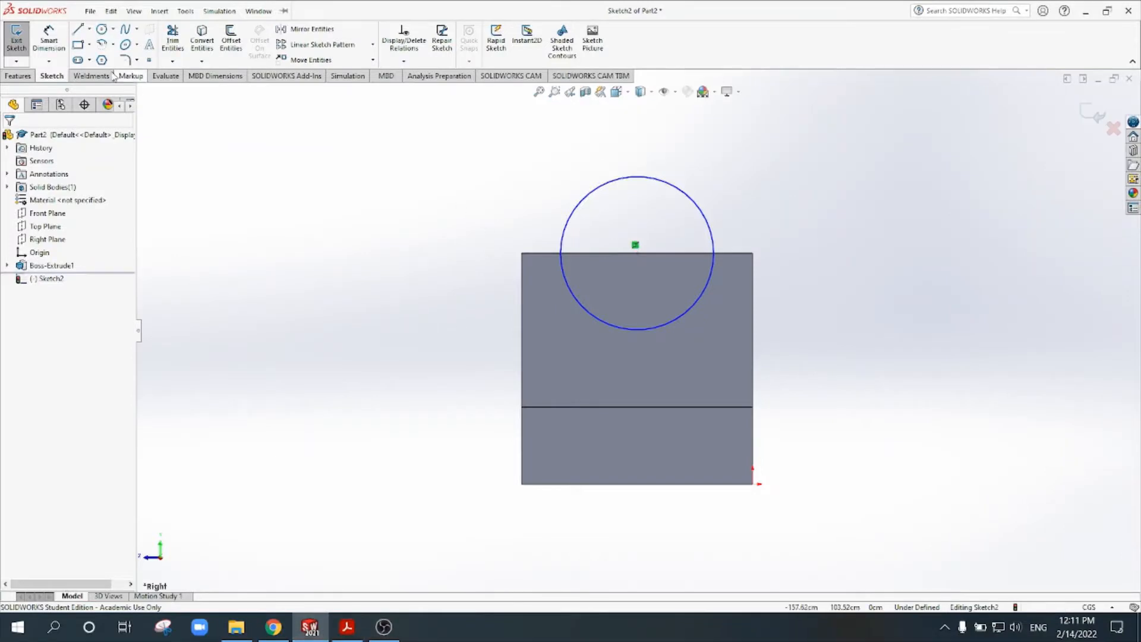
{"action": "left_click", "coordinate": [41, 45]}
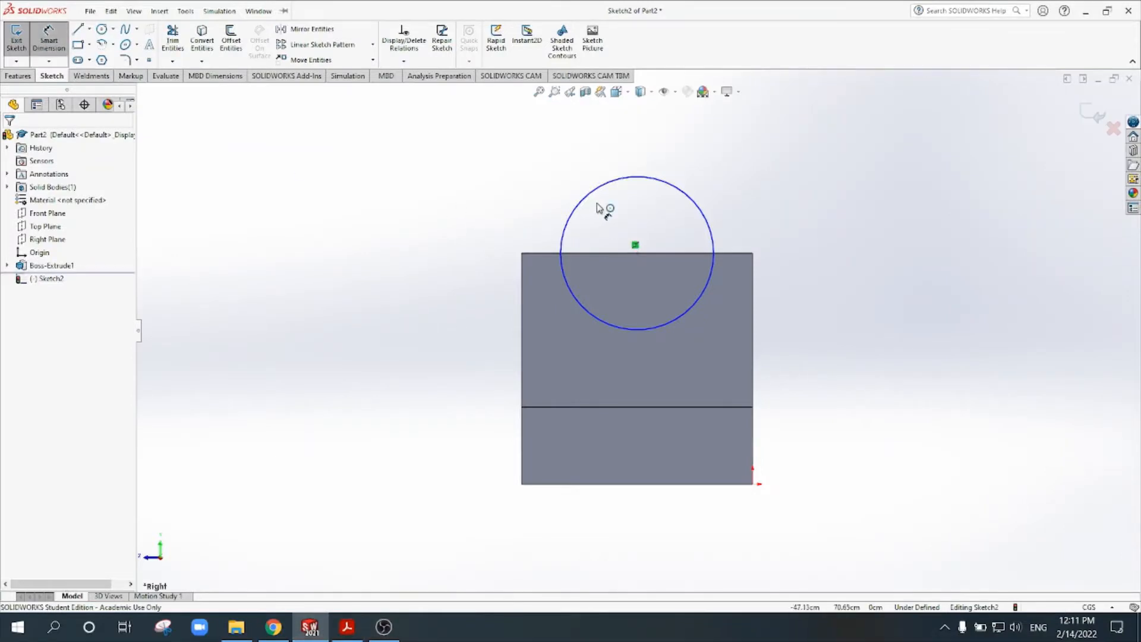
{"action": "left_click", "coordinate": [641, 178]}
{"action": "left_click", "coordinate": [488, 189]}
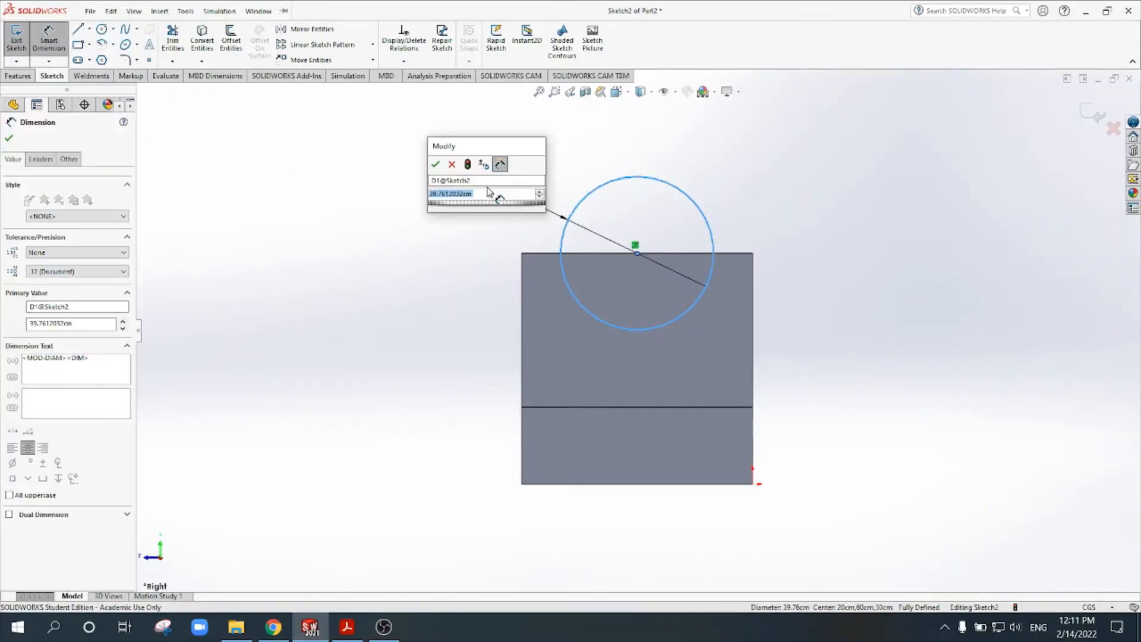
{"action": "type", "text": "48"}
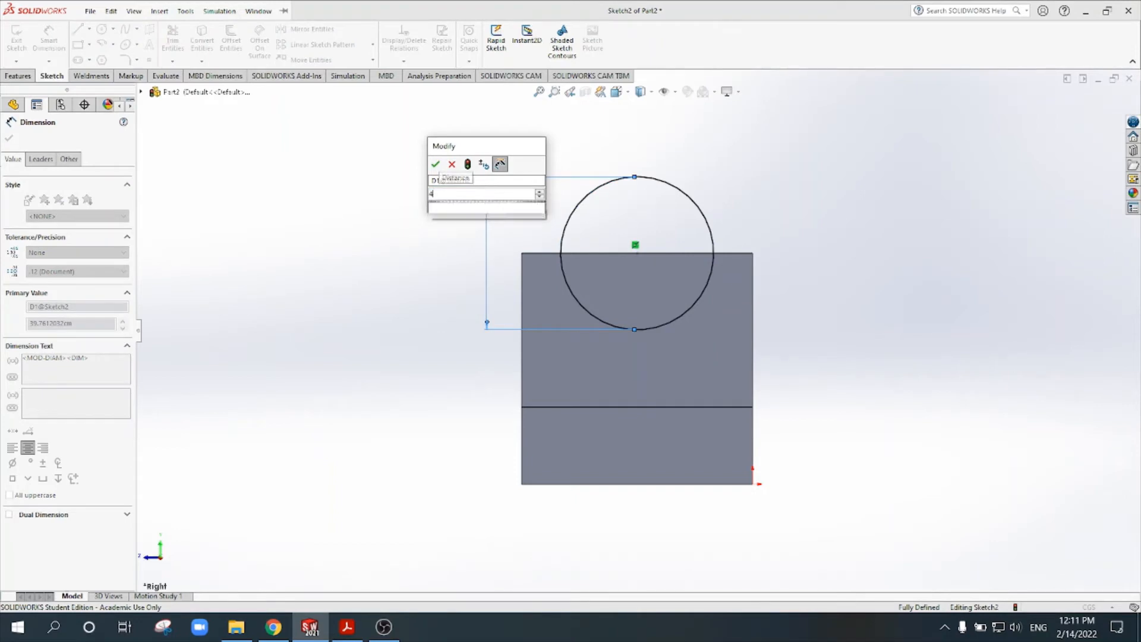
{"action": "key", "text": "Return"}
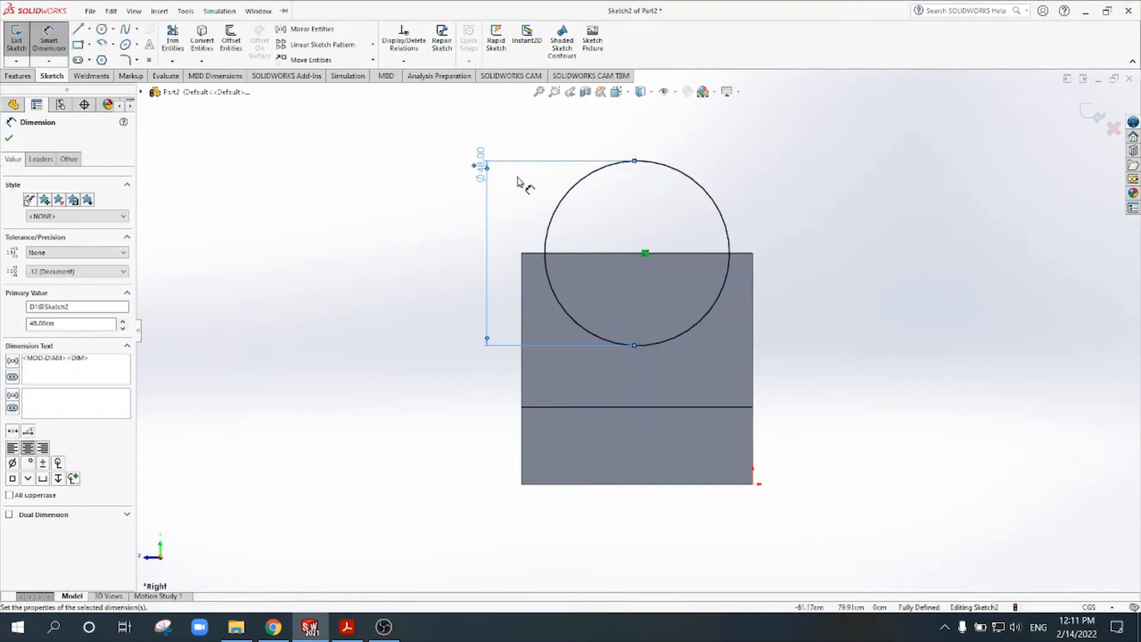
{"action": "key", "text": "Escape"}
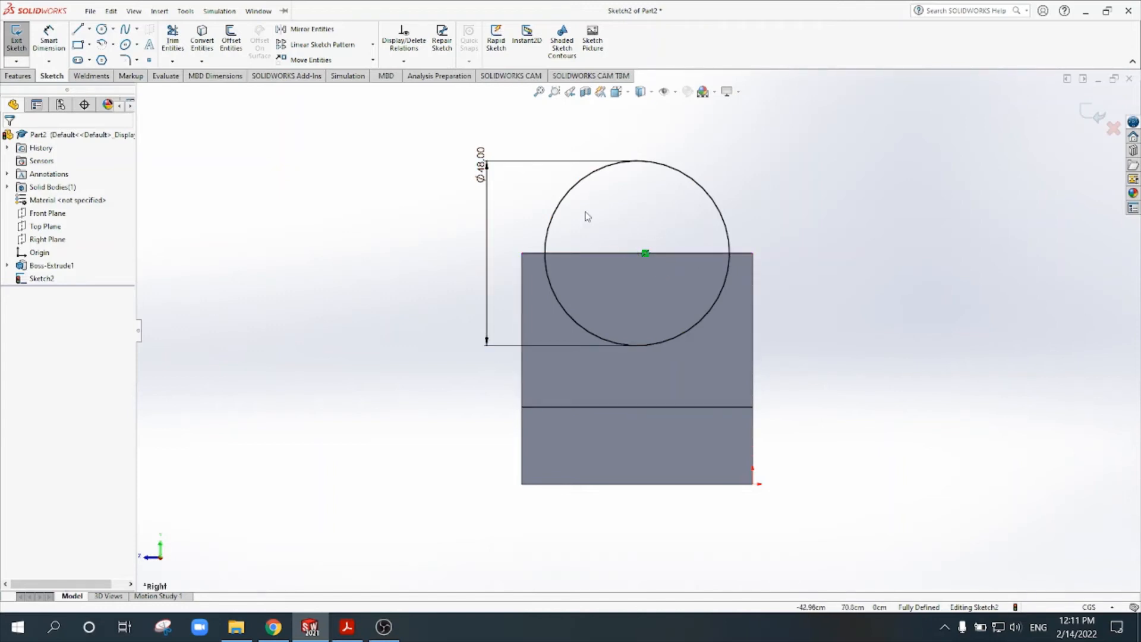
Step: Close the circle sketch and use it for a blind extruded cut about 65 cm deep through the upright
{"action": "key", "text": "ctrl+7"}
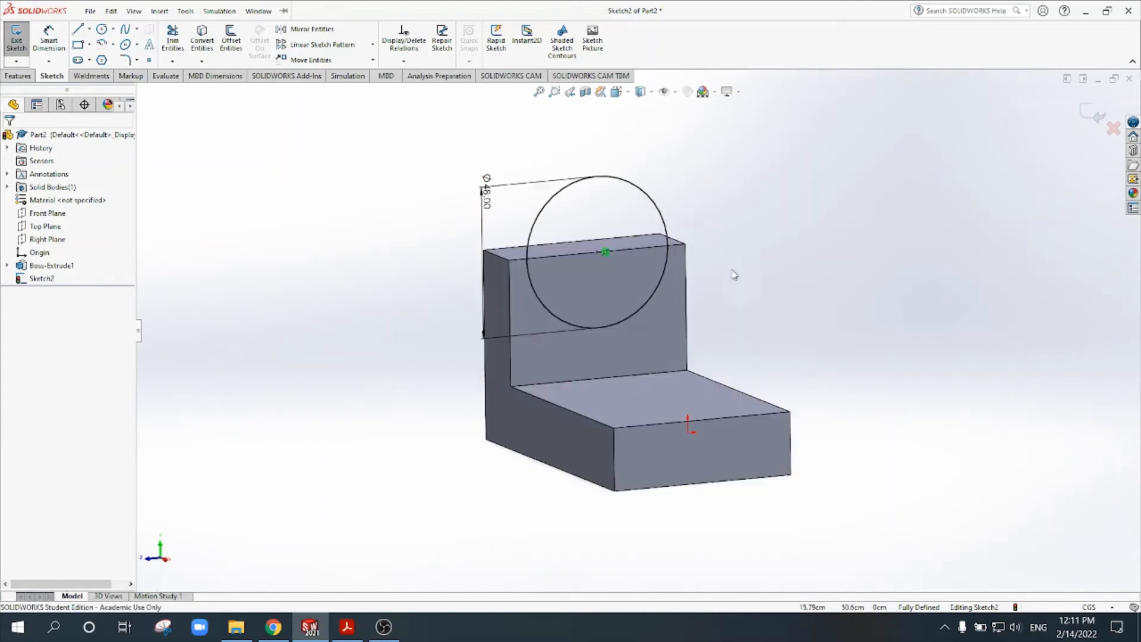
{"action": "left_click", "coordinate": [1093, 115]}
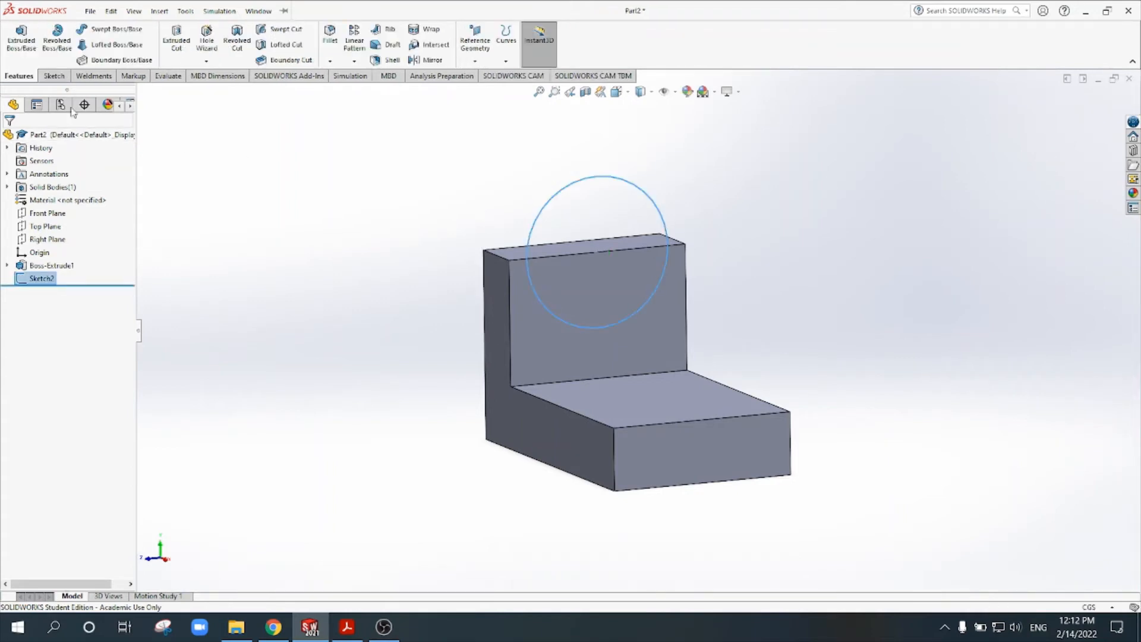
{"action": "left_click", "coordinate": [176, 38]}
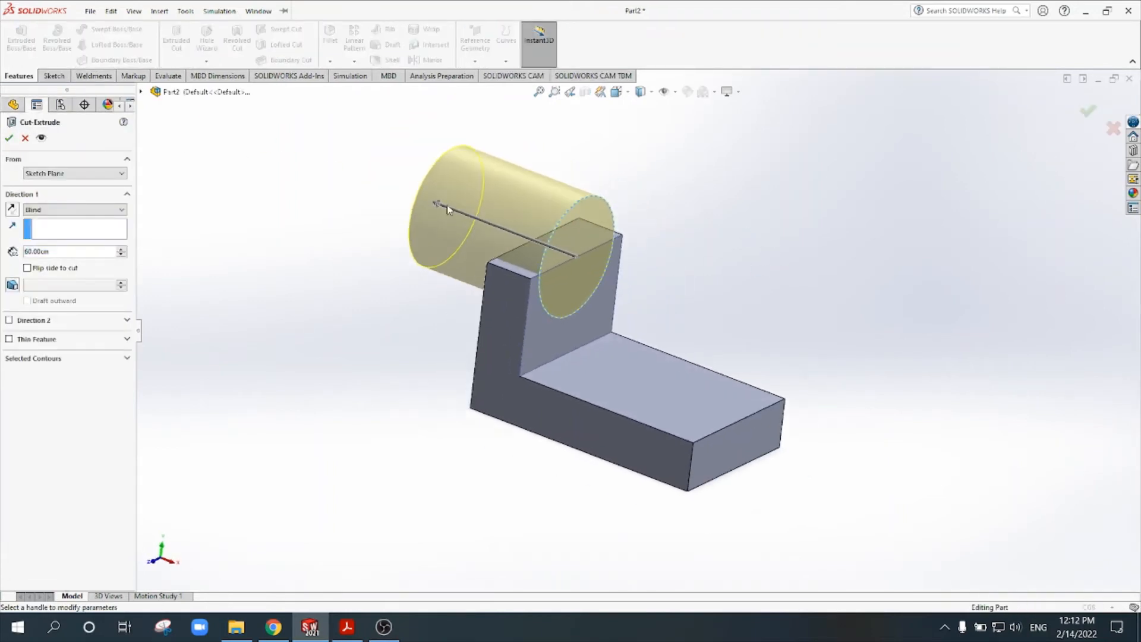
{"action": "left_click", "coordinate": [441, 205]}
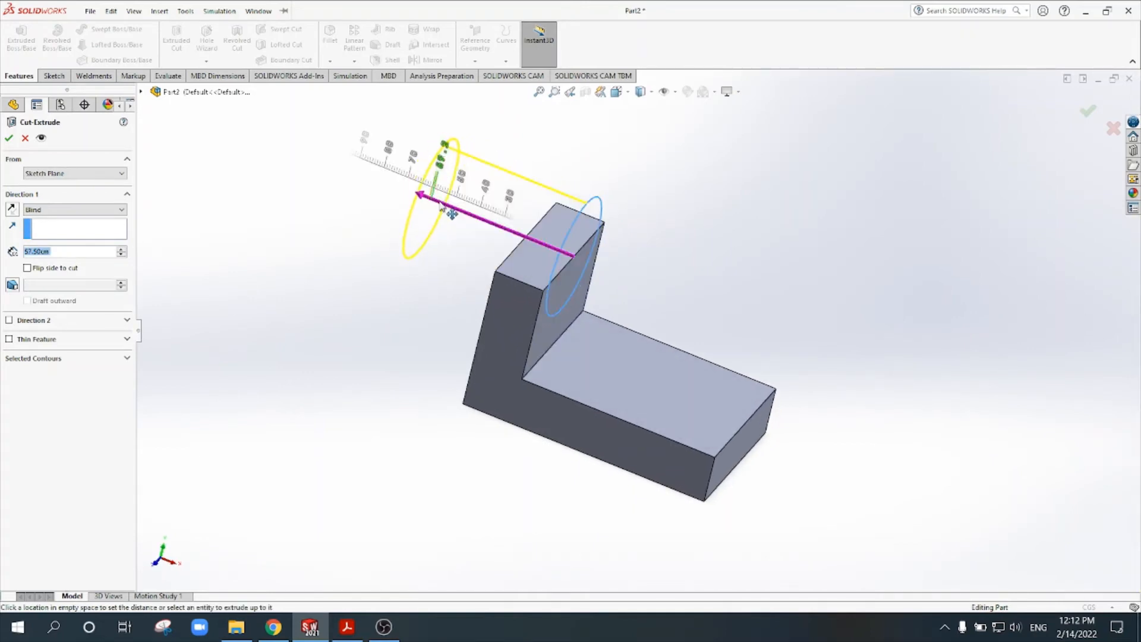
{"action": "left_click", "coordinate": [404, 189]}
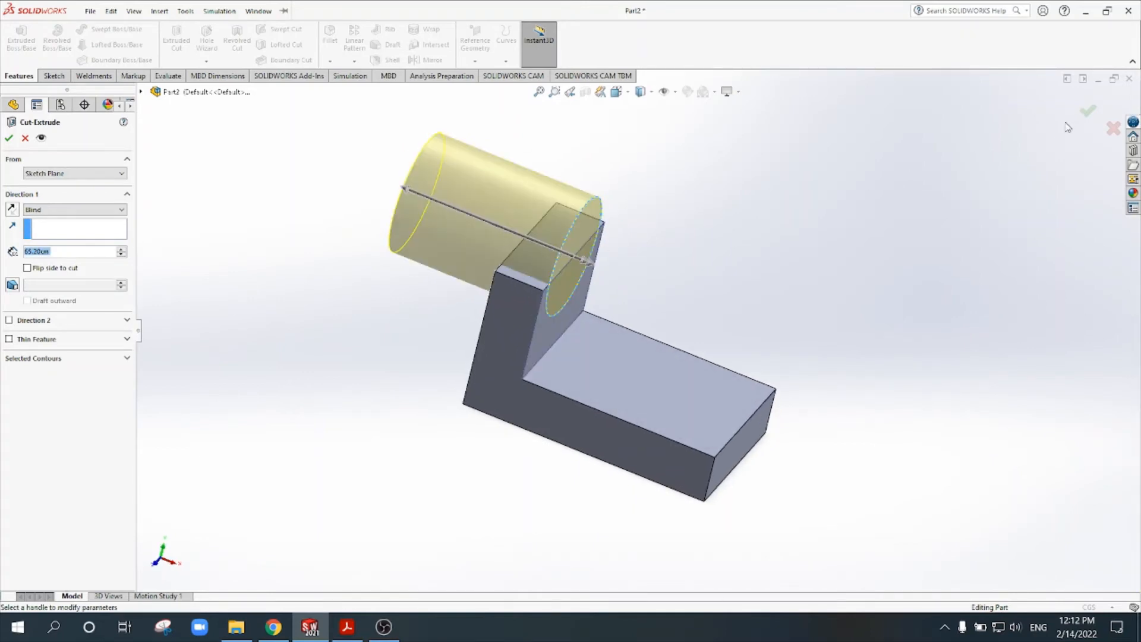
{"action": "left_click", "coordinate": [1088, 112]}
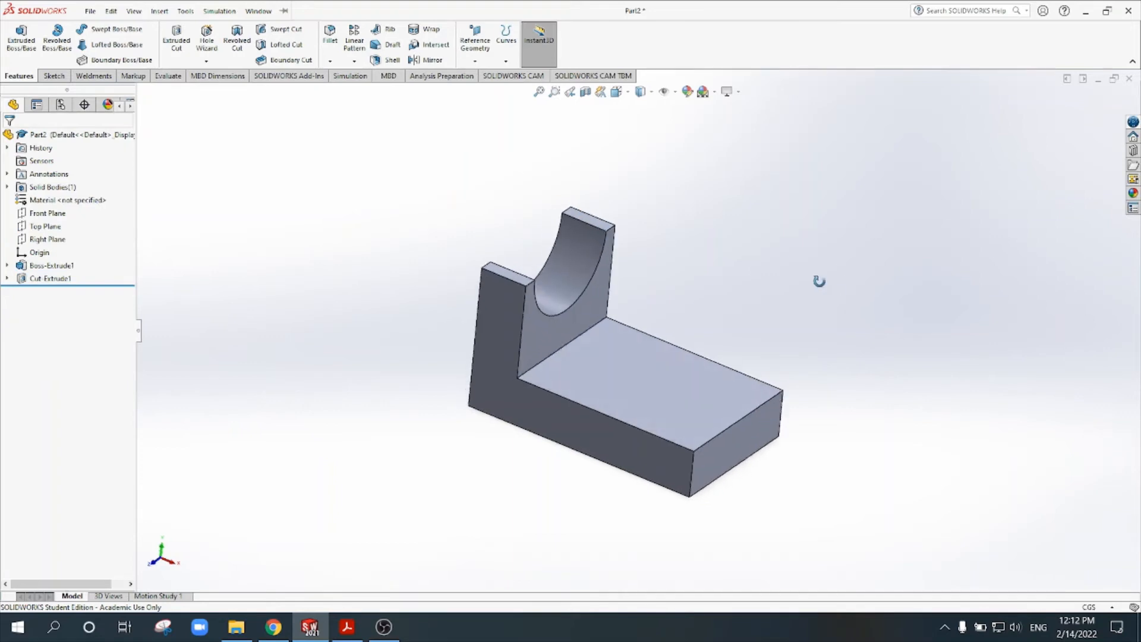
Step: Sketch two circles on the base's top face, about 13 cm in diameter near the upright and about 12 cm near the far corner
{"action": "middle_click_drag", "start_coordinate": [820, 282], "coordinate": [839, 306]}
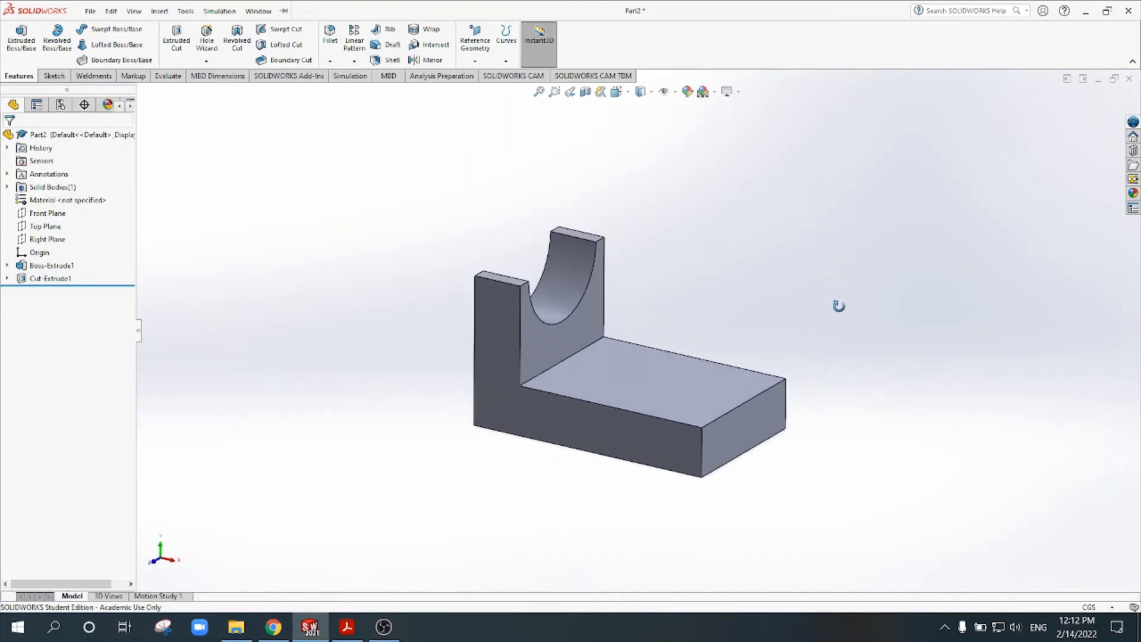
{"action": "left_click", "coordinate": [696, 393]}
{"action": "left_click", "coordinate": [735, 360]}
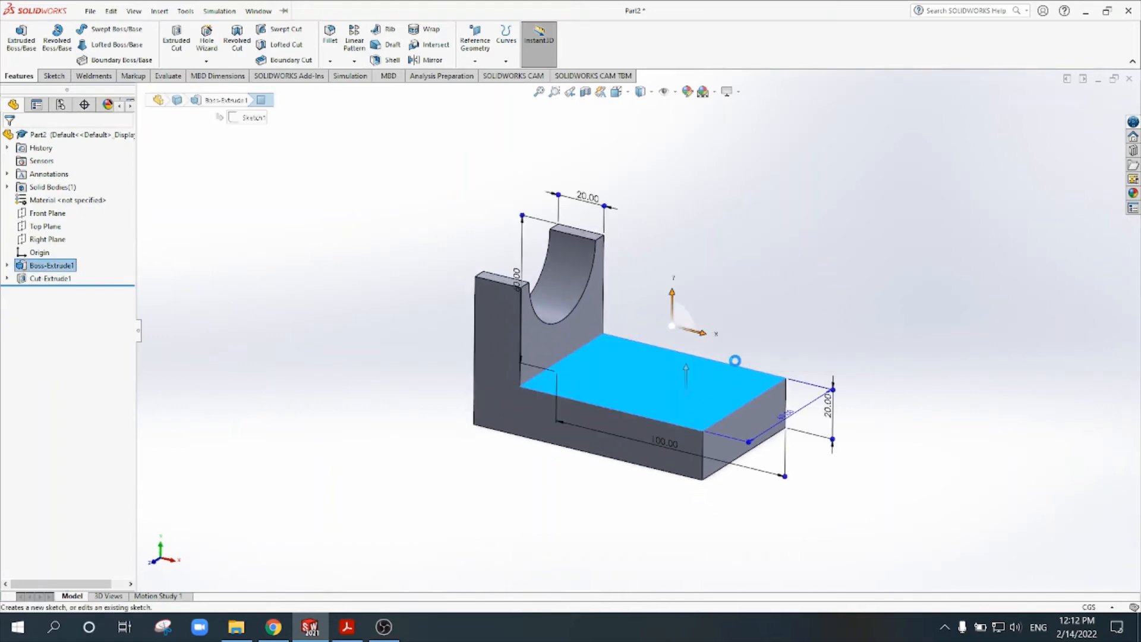
{"action": "left_click", "coordinate": [629, 94]}
{"action": "key", "text": "ctrl+8"}
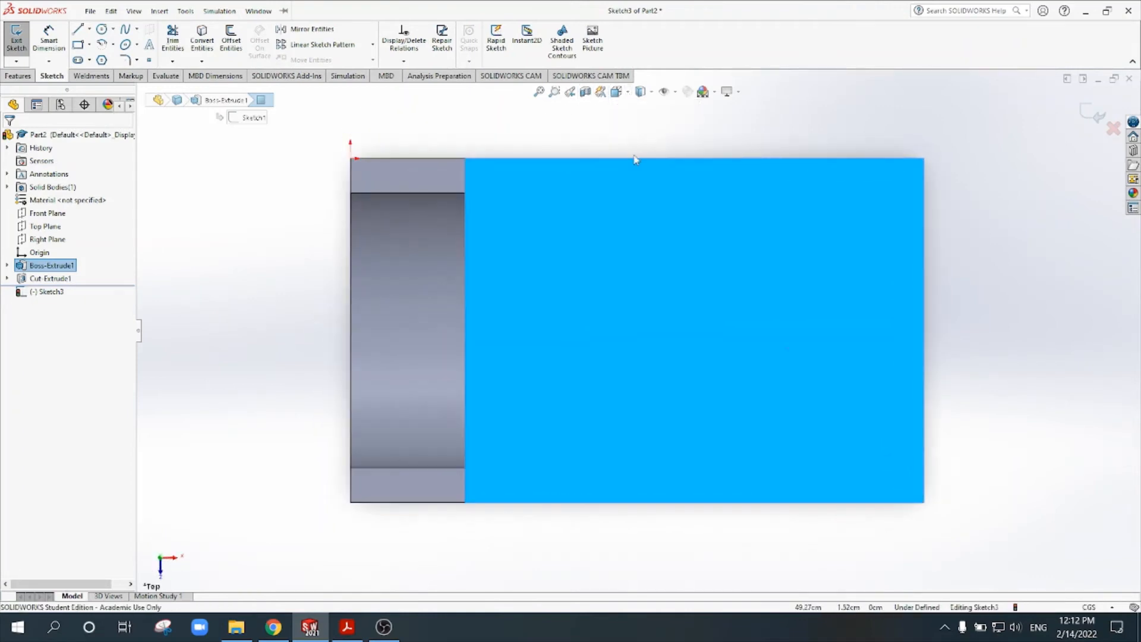
{"action": "left_click", "coordinate": [101, 29]}
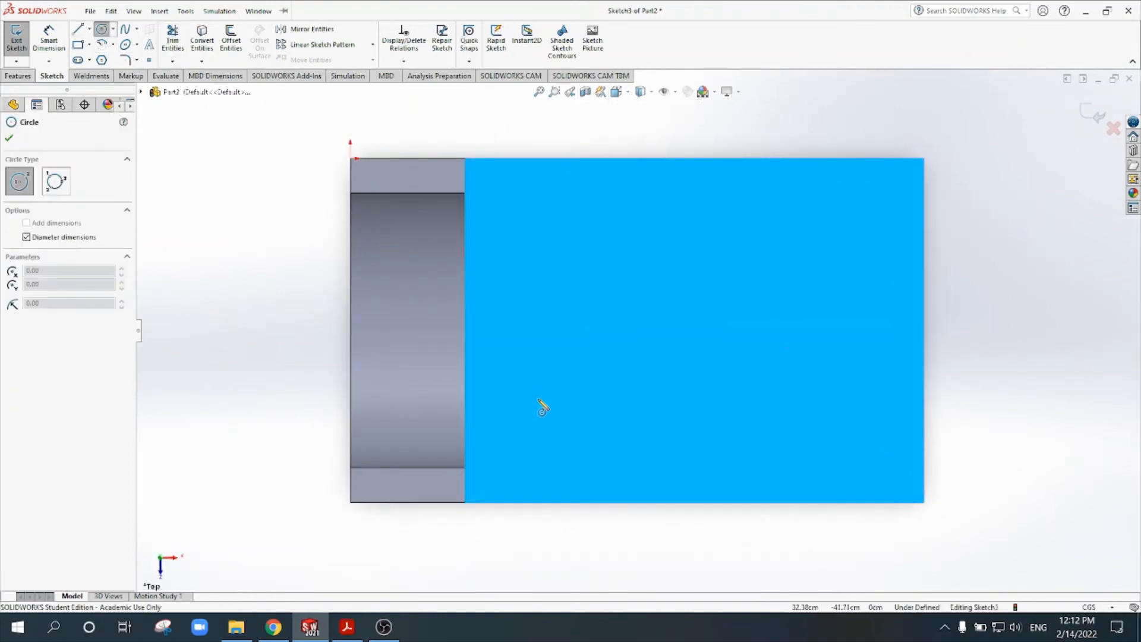
{"action": "left_click", "coordinate": [548, 404]}
{"action": "left_click", "coordinate": [574, 377]}
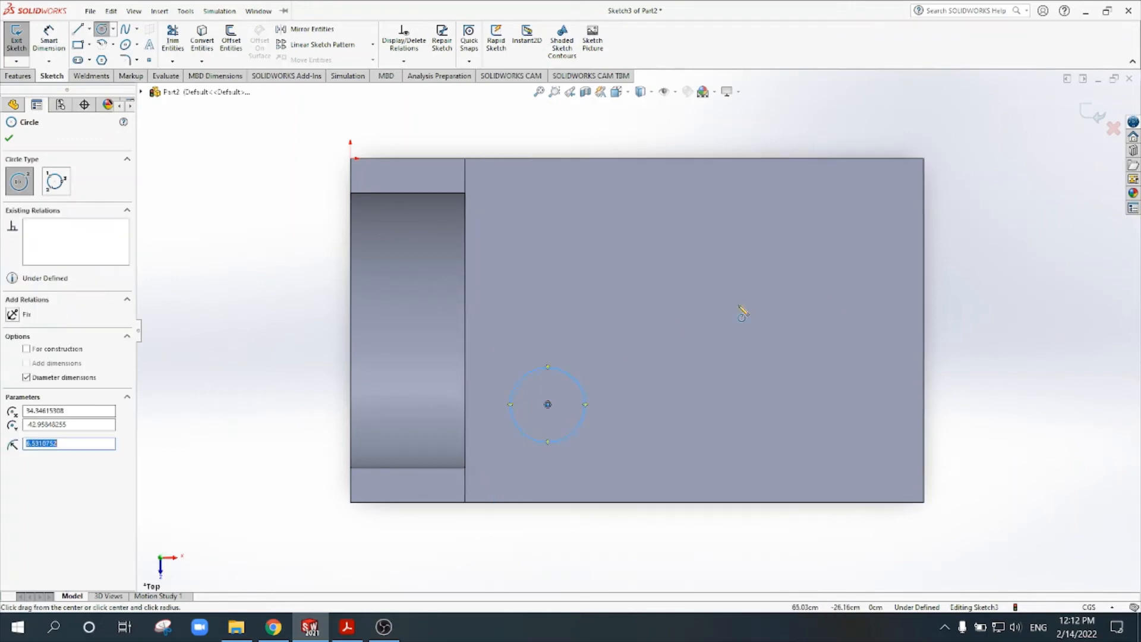
{"action": "left_click", "coordinate": [825, 240]}
{"action": "left_click", "coordinate": [795, 255]}
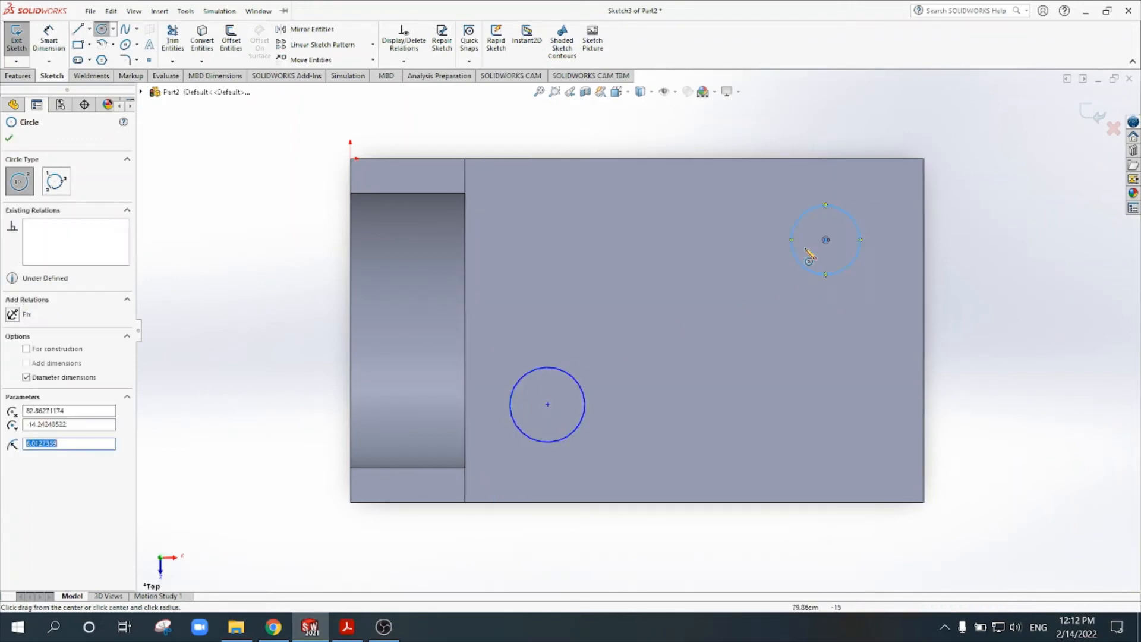
{"action": "key", "text": "Escape"}
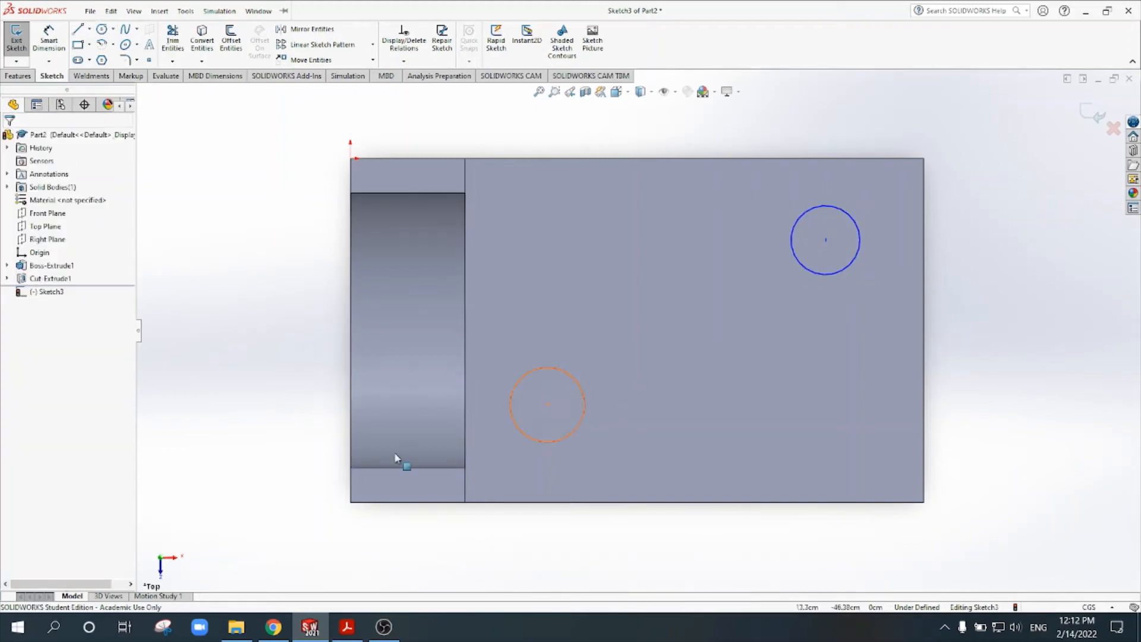
Step: Check the hole spacing in the reference drawing and dimension the horizontal distance between the two circle centres to 40 cm
{"action": "left_click", "coordinate": [347, 627]}
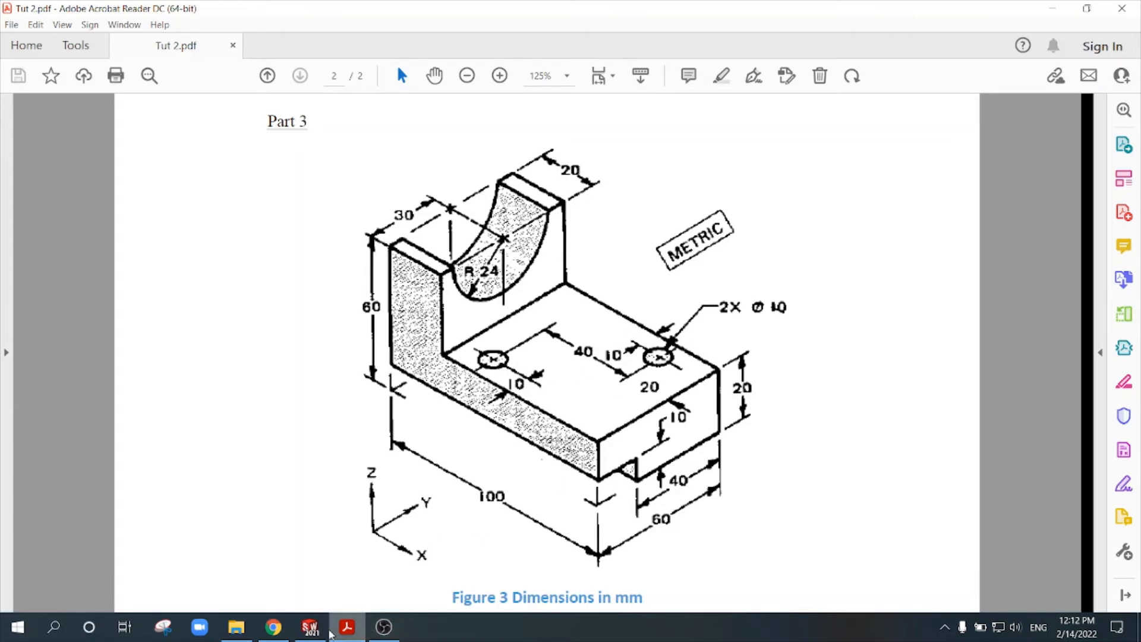
{"action": "left_click", "coordinate": [310, 627]}
{"action": "left_click", "coordinate": [50, 39]}
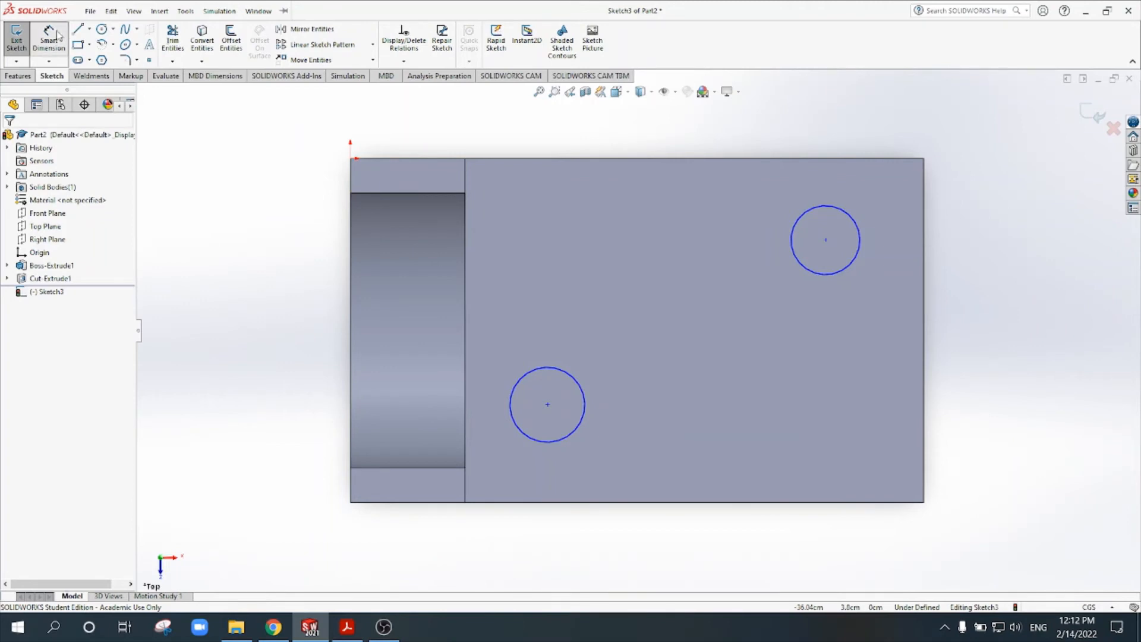
{"action": "left_click", "coordinate": [547, 405]}
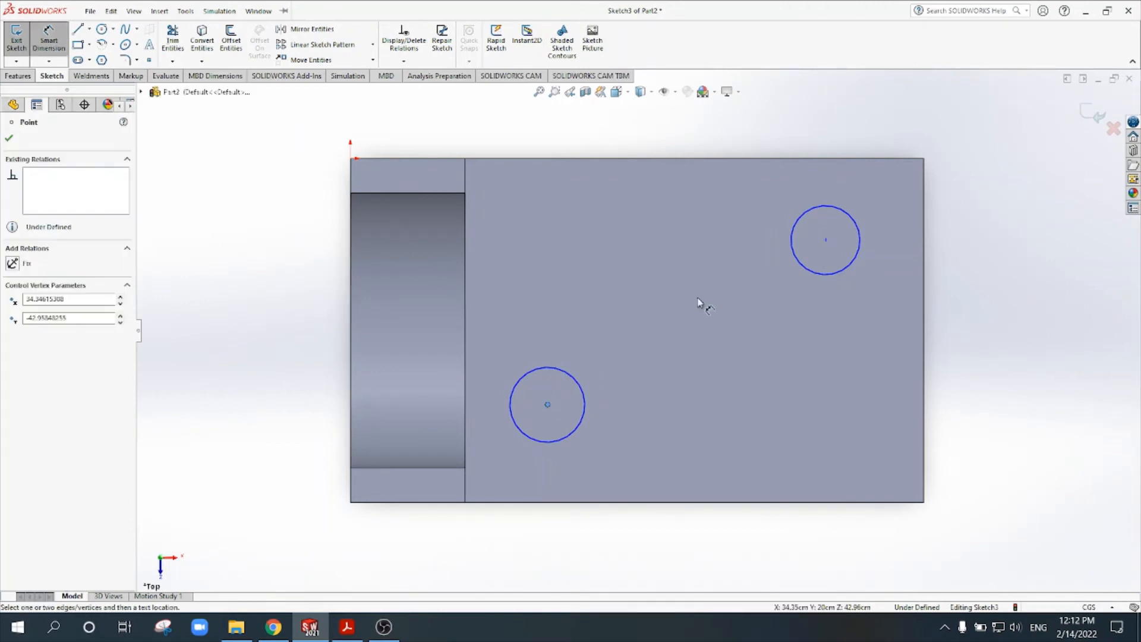
{"action": "left_click", "coordinate": [825, 241]}
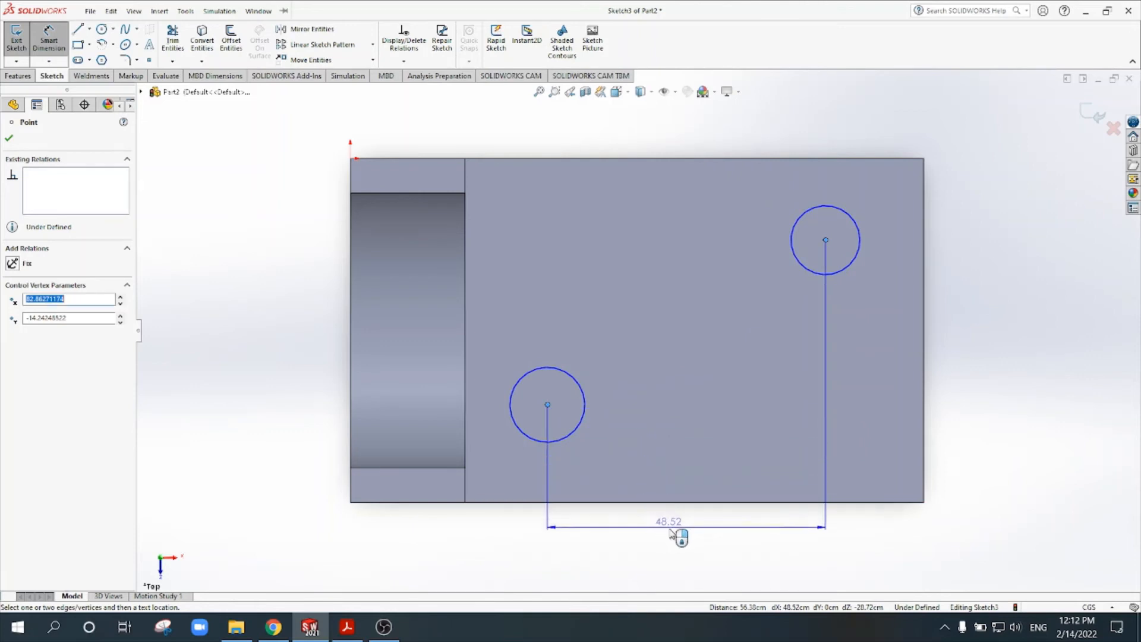
{"action": "left_click", "coordinate": [679, 528]}
{"action": "type", "text": "40"}
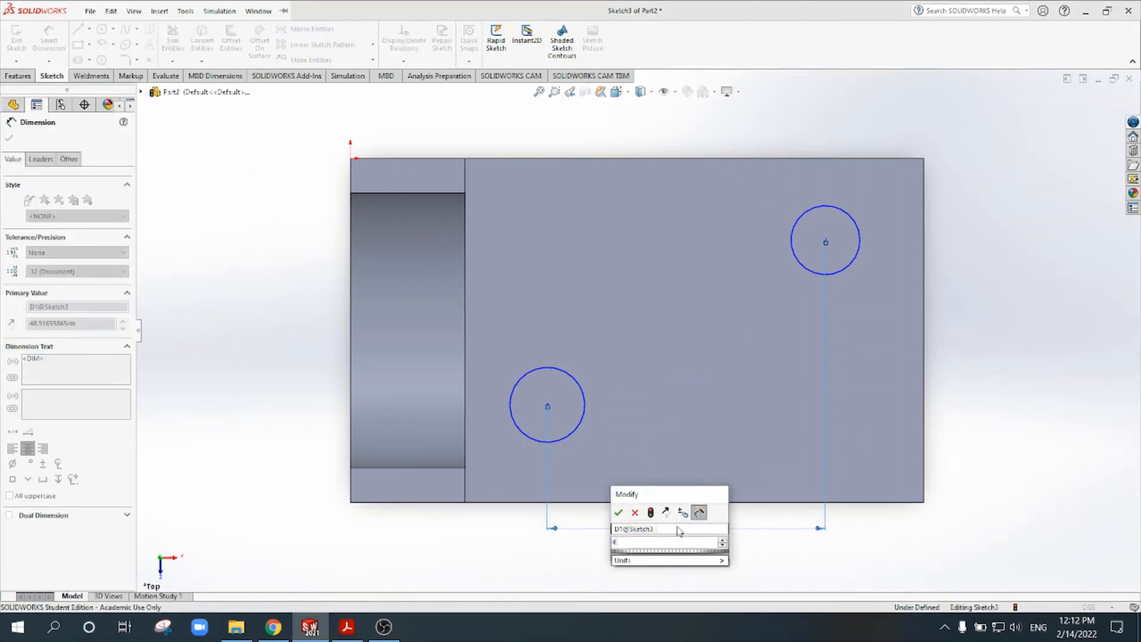
{"action": "key", "text": "Return"}
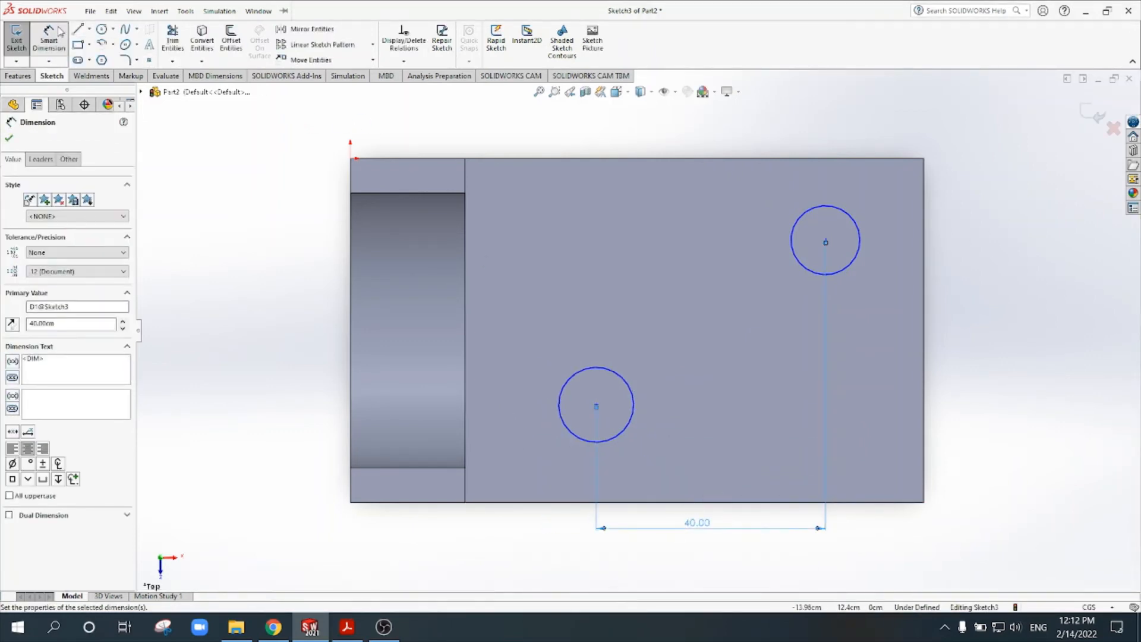
Step: Dimension the centre of the circle nearer the upright 10 cm from the base's front long edge
{"action": "left_click", "coordinate": [582, 443]}
{"action": "left_click", "coordinate": [581, 502]}
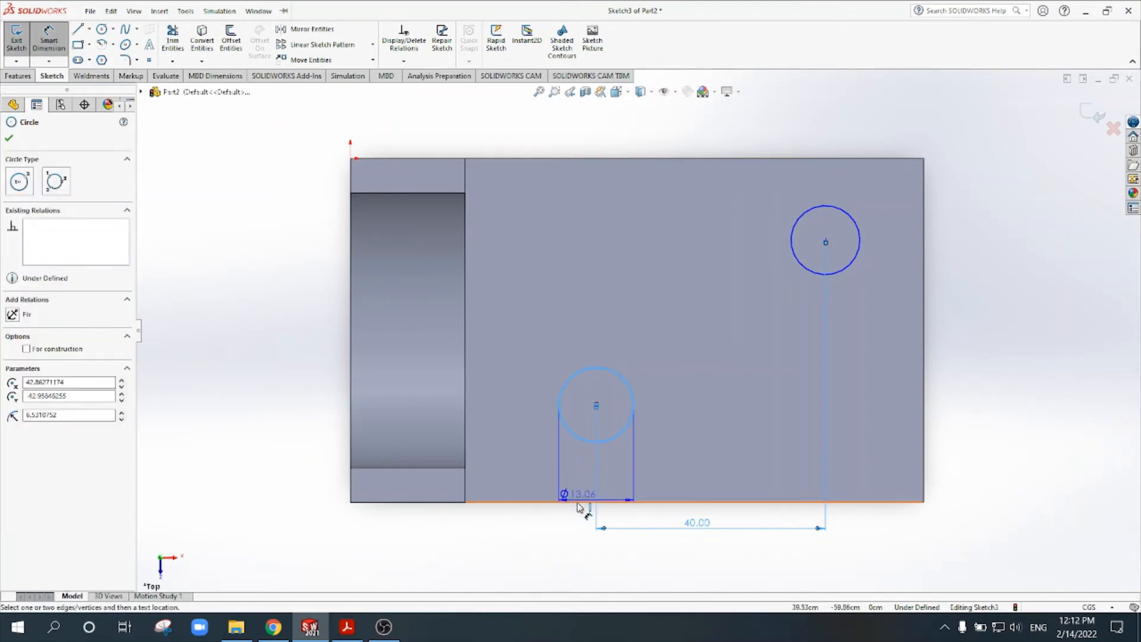
{"action": "left_click", "coordinate": [516, 474]}
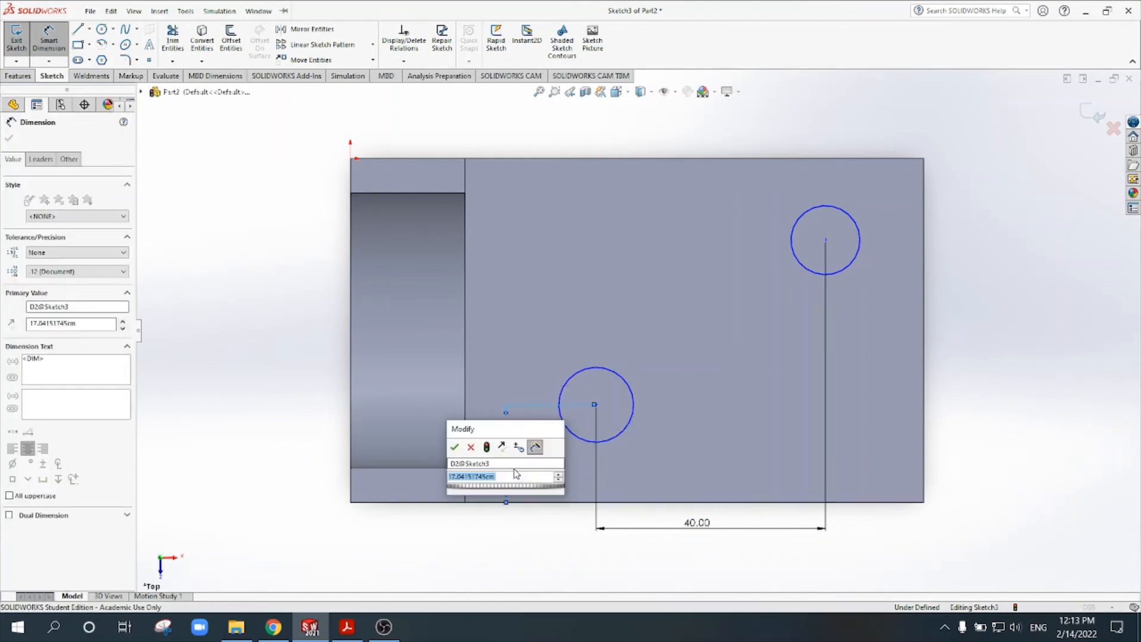
{"action": "key", "text": "Return"}
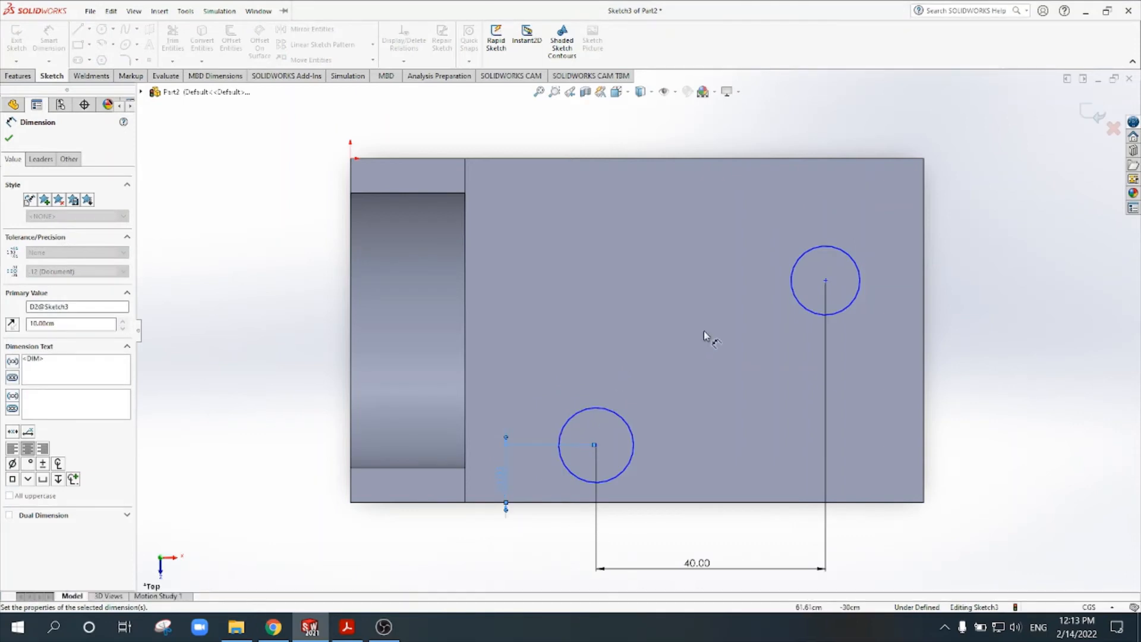
Step: Dimension the centre of the far-corner circle 10 cm from the base's rear long edge
{"action": "left_click", "coordinate": [815, 260]}
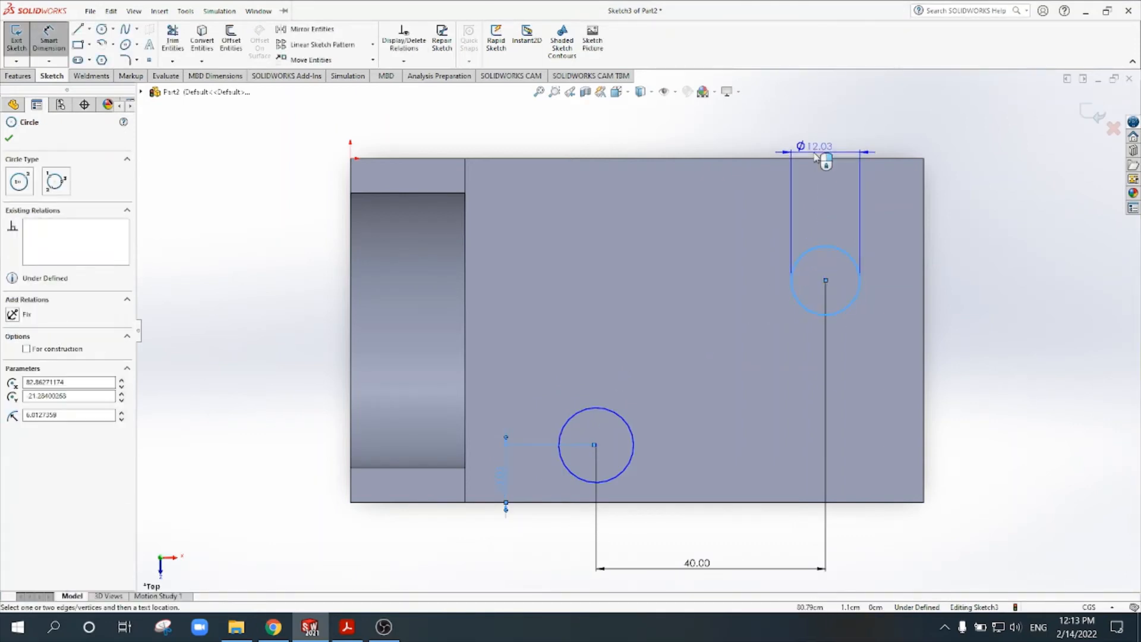
{"action": "left_click", "coordinate": [818, 158]}
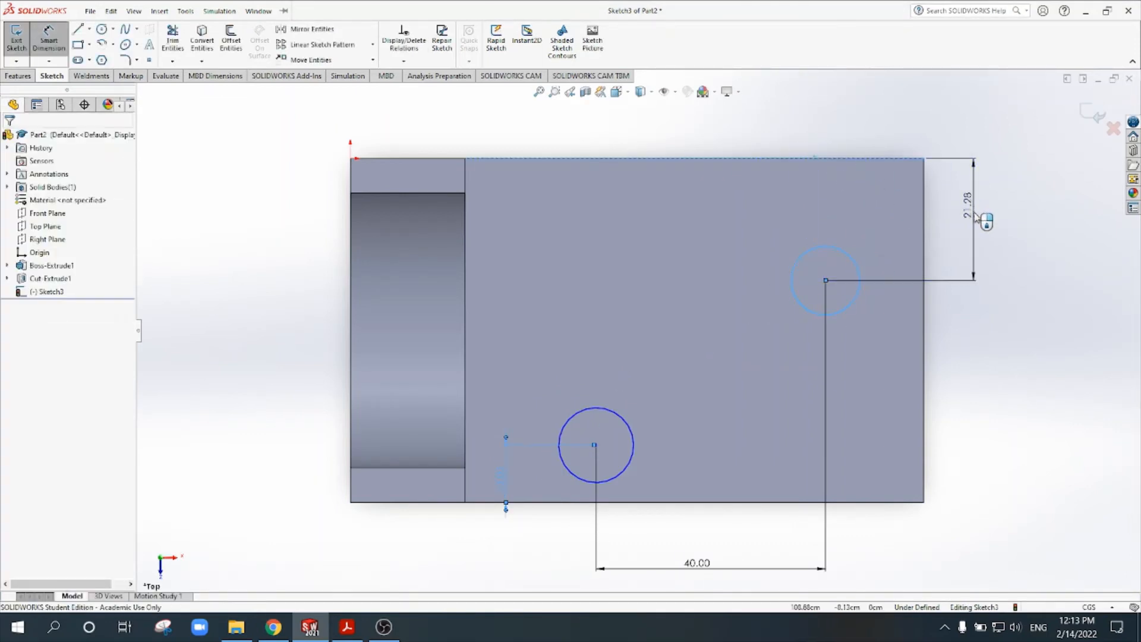
{"action": "left_click", "coordinate": [981, 215]}
{"action": "type", "text": "10"}
{"action": "key", "text": "Return"}
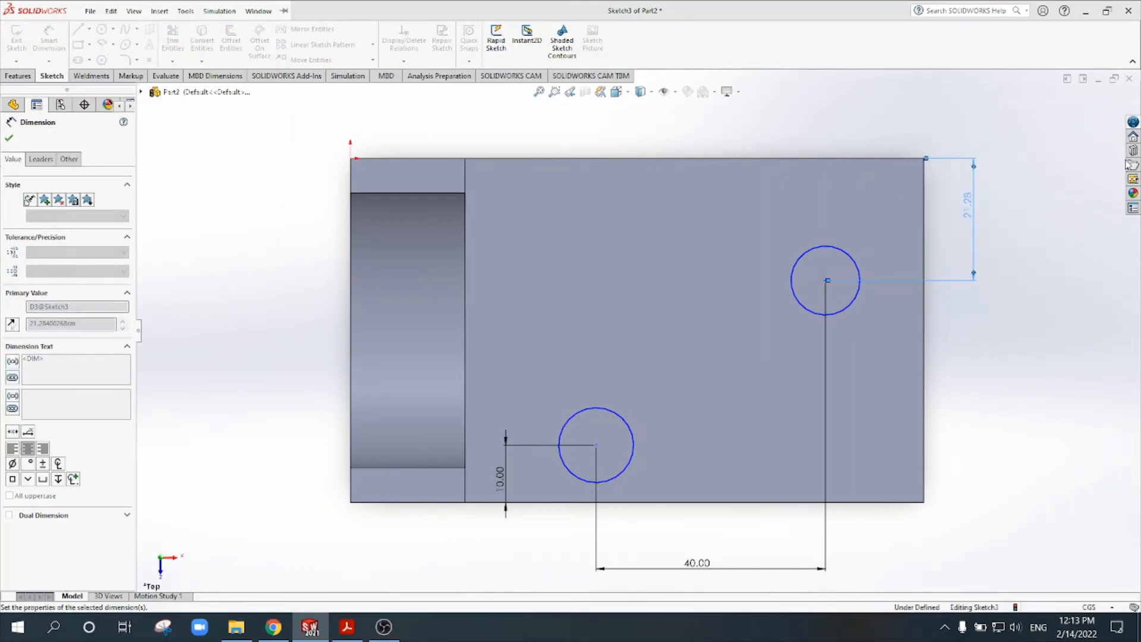
{"action": "key", "text": "Escape"}
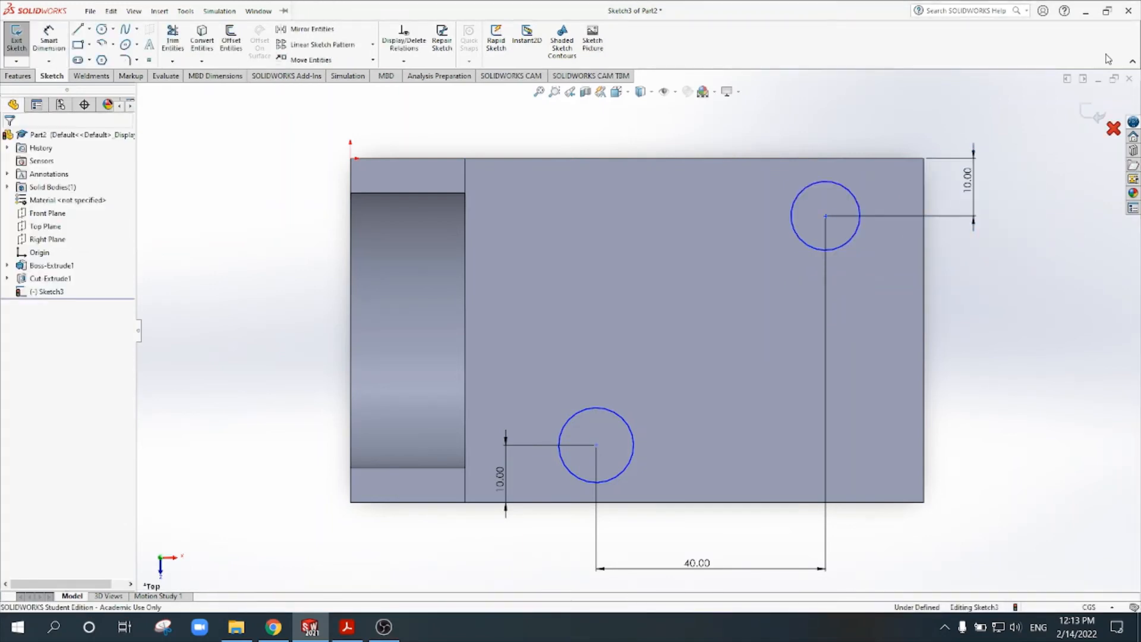
Step: Check the hole diameter in the reference drawing and dimension both circles to a 10 cm diameter
{"action": "left_click", "coordinate": [347, 627]}
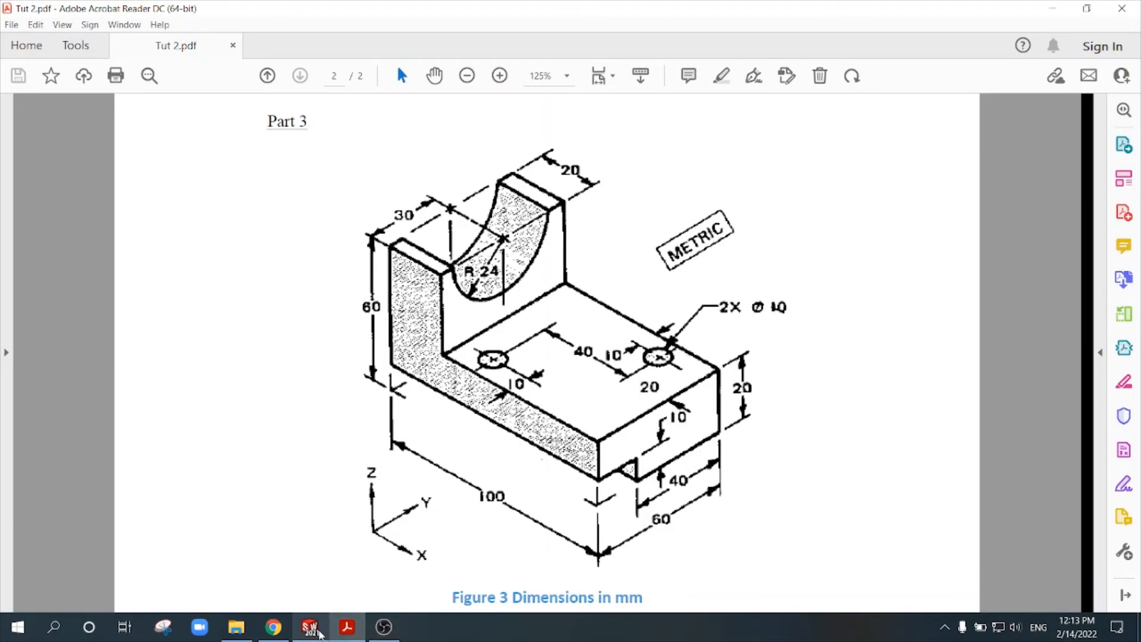
{"action": "left_click", "coordinate": [309, 627]}
{"action": "left_click", "coordinate": [49, 40]}
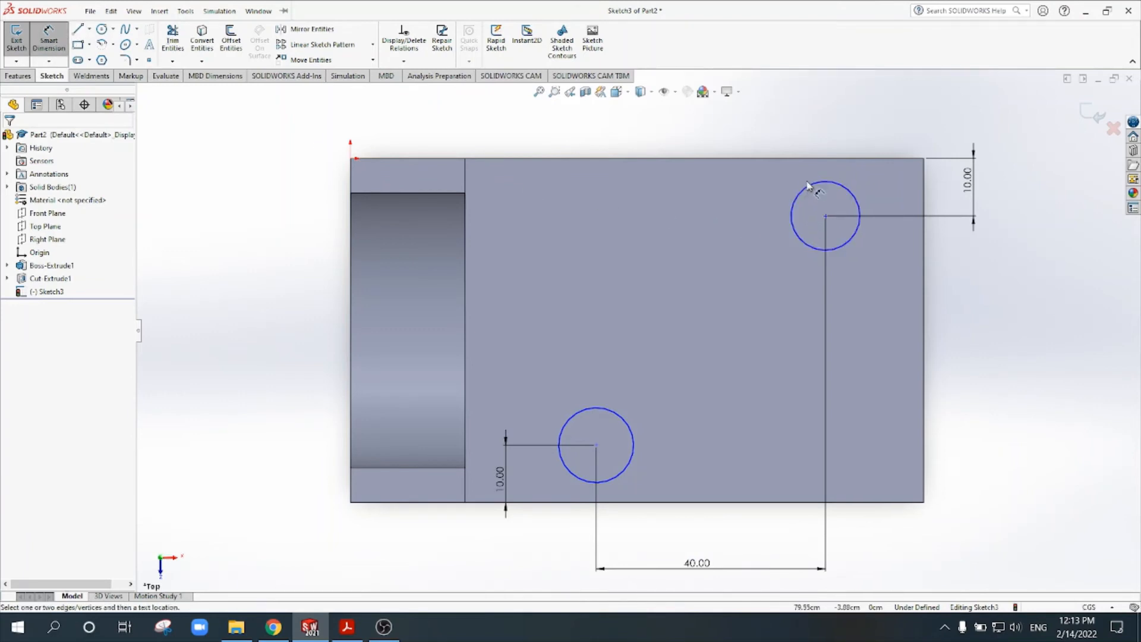
{"action": "left_click", "coordinate": [811, 190]}
{"action": "left_click", "coordinate": [751, 129]}
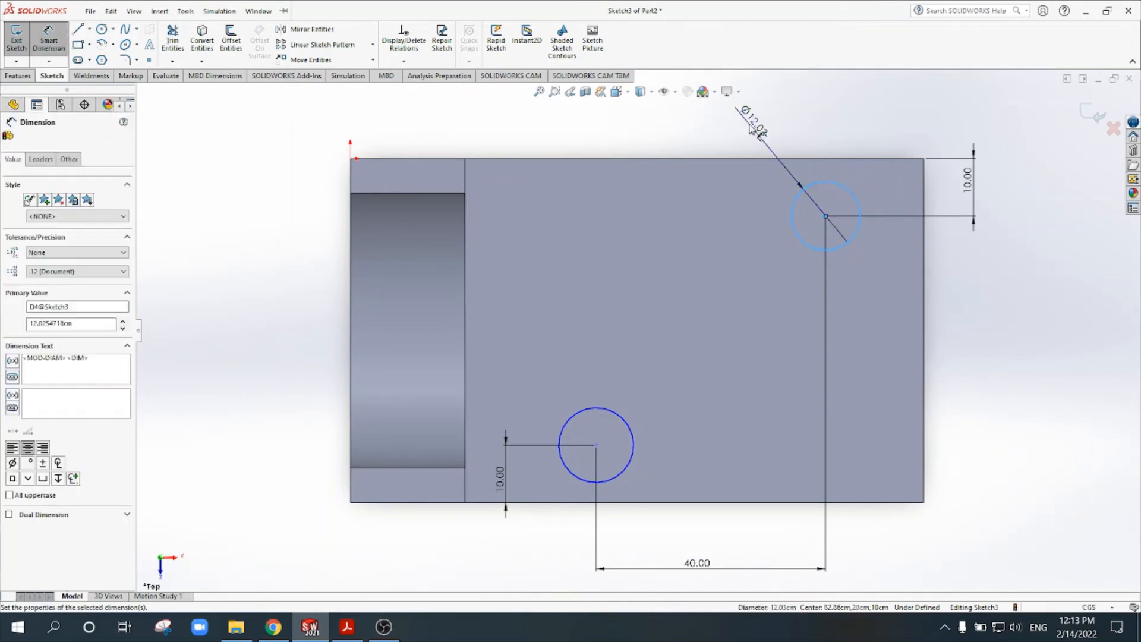
{"action": "type", "text": "10"}
{"action": "key", "text": "Return"}
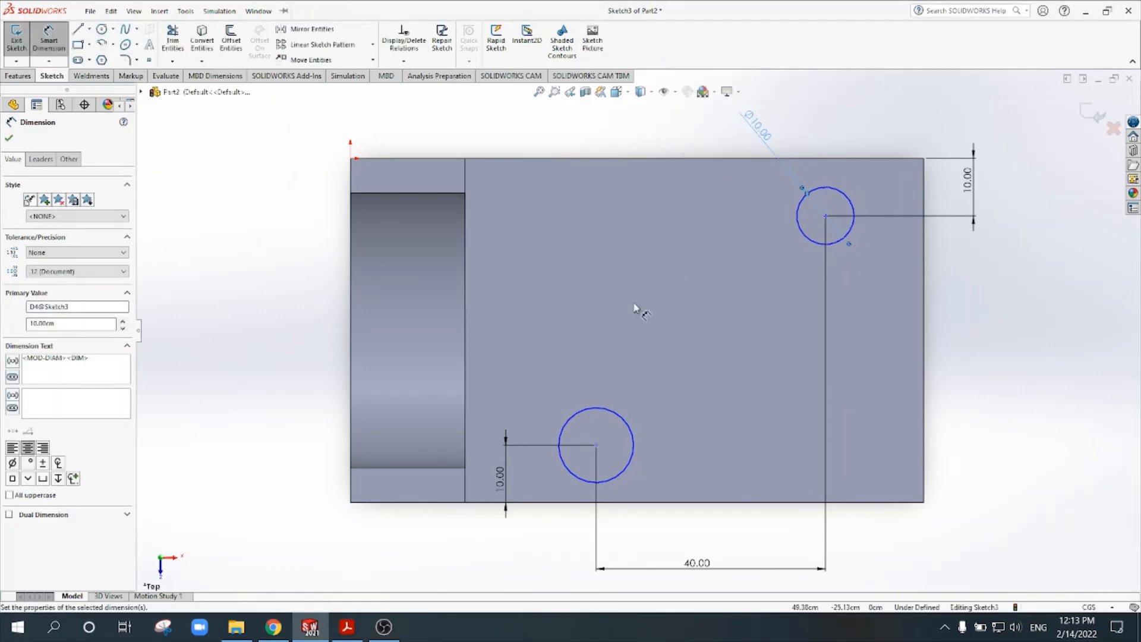
{"action": "left_click", "coordinate": [595, 410]}
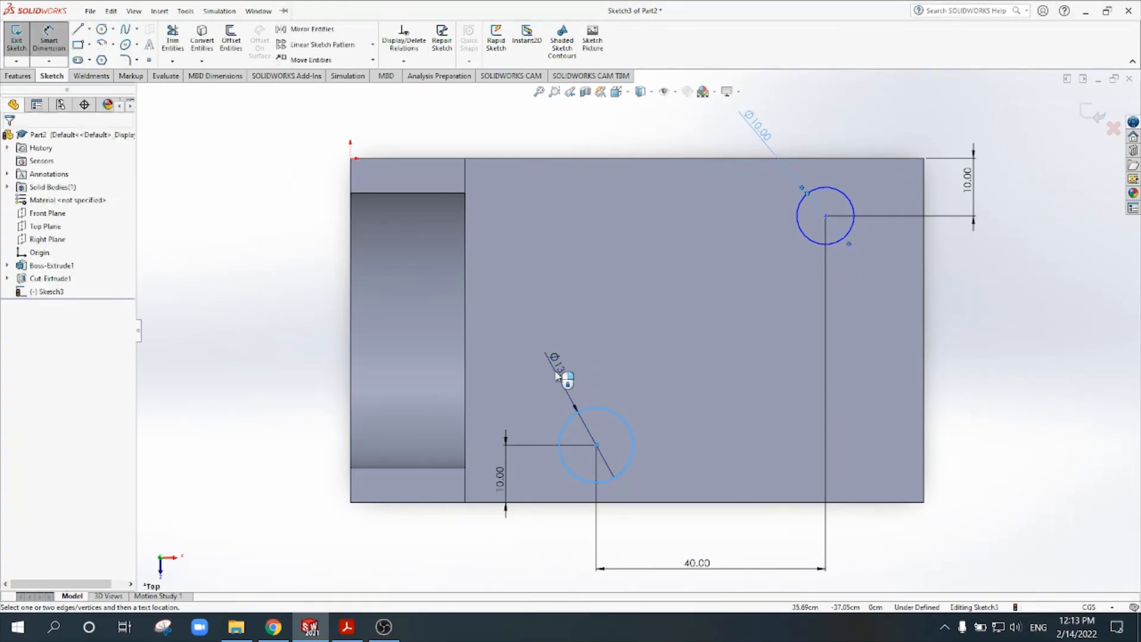
{"action": "left_click", "coordinate": [570, 376]}
{"action": "type", "text": "10"}
{"action": "key", "text": "Return"}
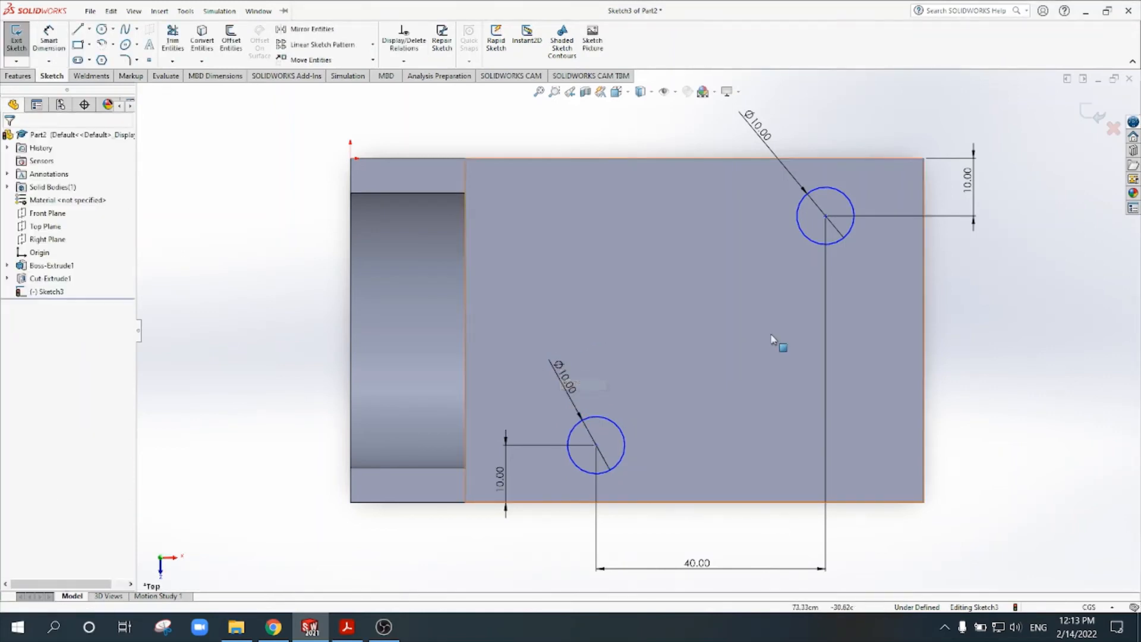
Step: Check the hole's end distance in the reference drawing and dimension the far-corner circle's centre 20 cm from the base's end edge
{"action": "left_click_drag", "start_coordinate": [826, 216], "coordinate": [806, 235]}
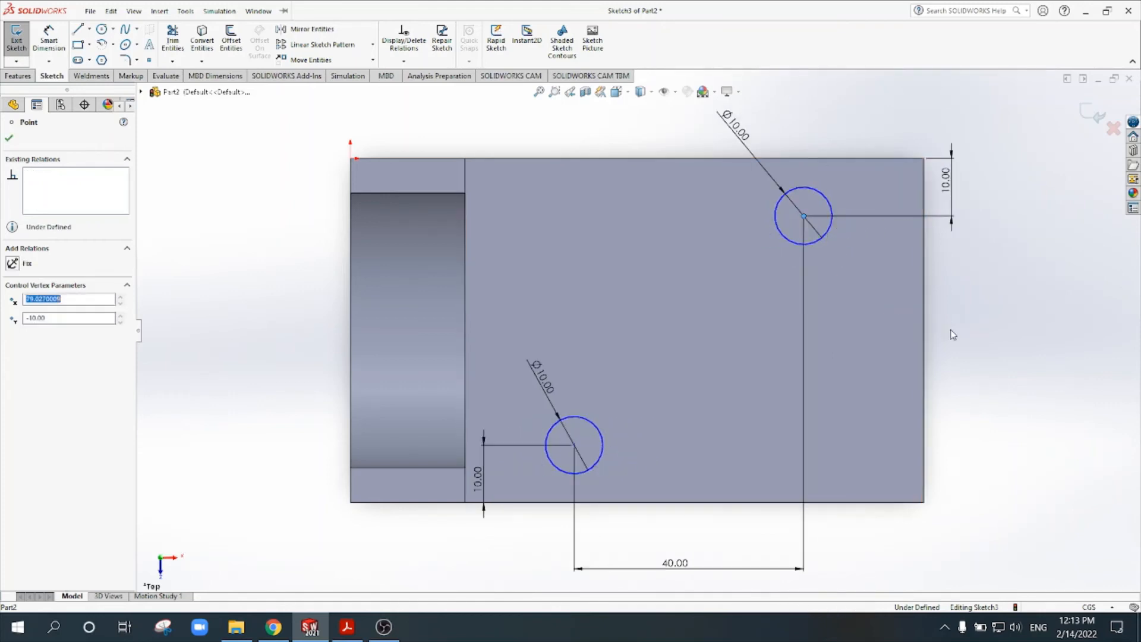
{"action": "left_click", "coordinate": [858, 453]}
{"action": "left_click", "coordinate": [348, 627]}
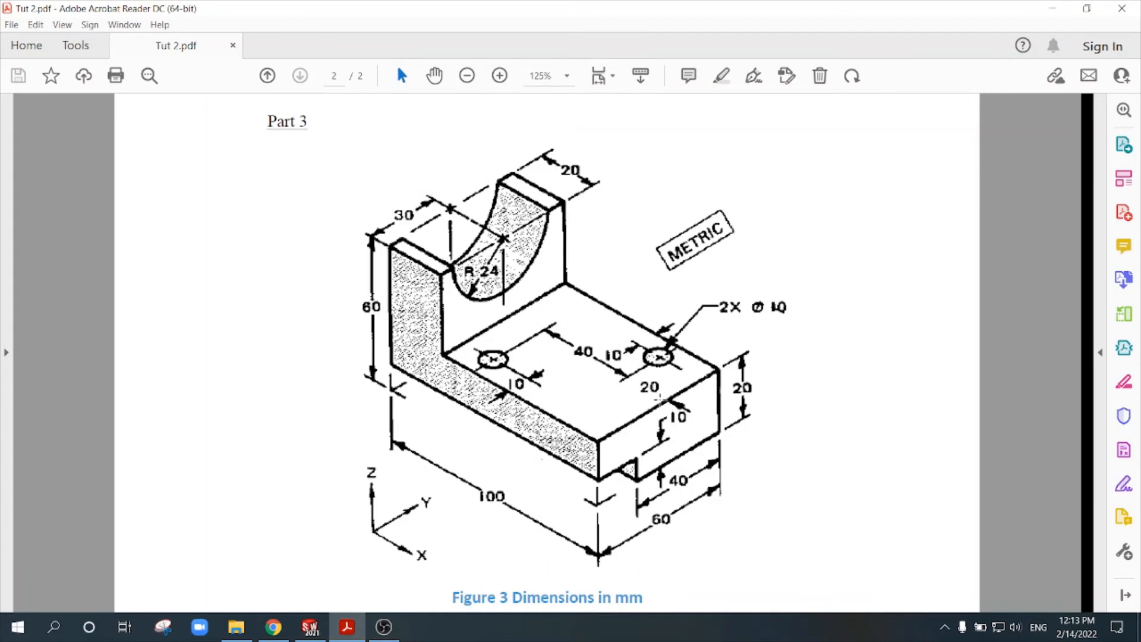
{"action": "left_click", "coordinate": [310, 627]}
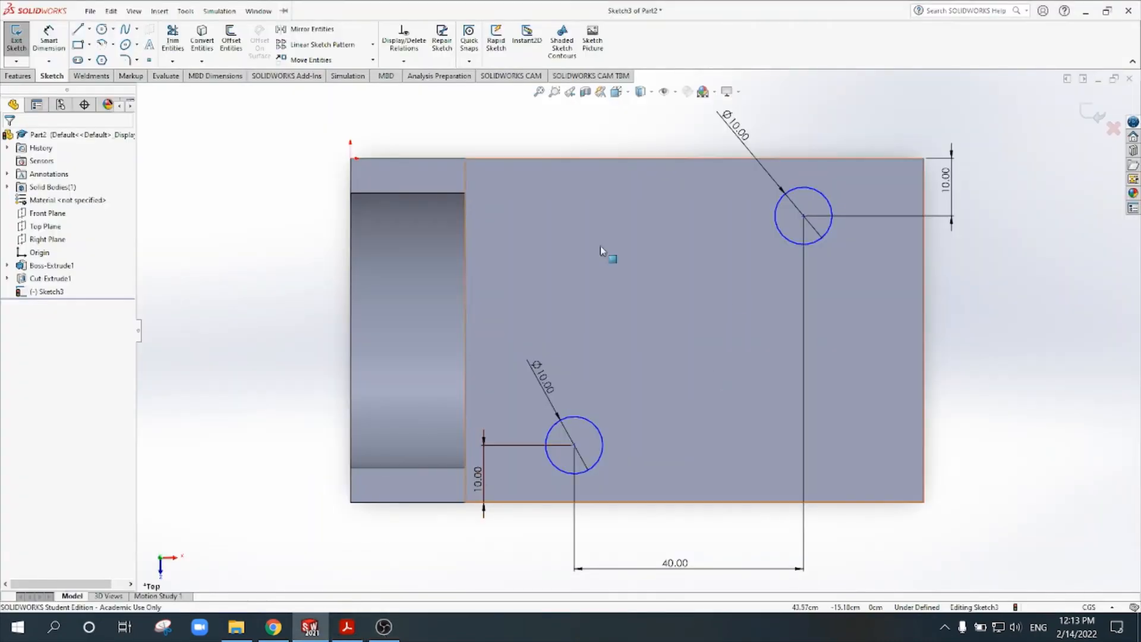
{"action": "left_click", "coordinate": [49, 41]}
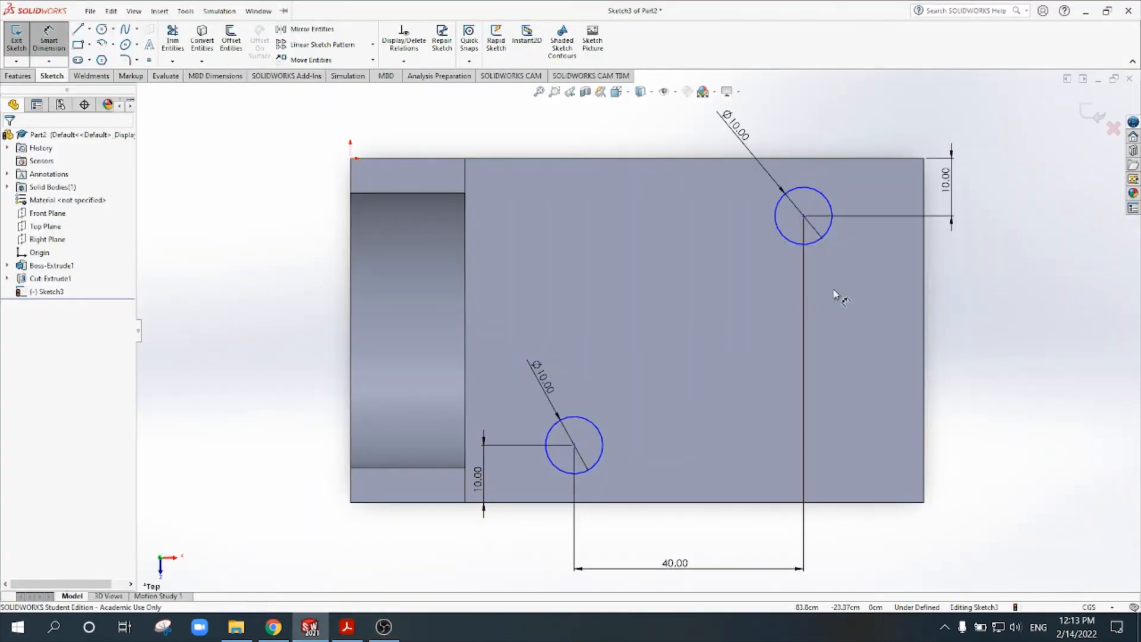
{"action": "left_click", "coordinate": [823, 237]}
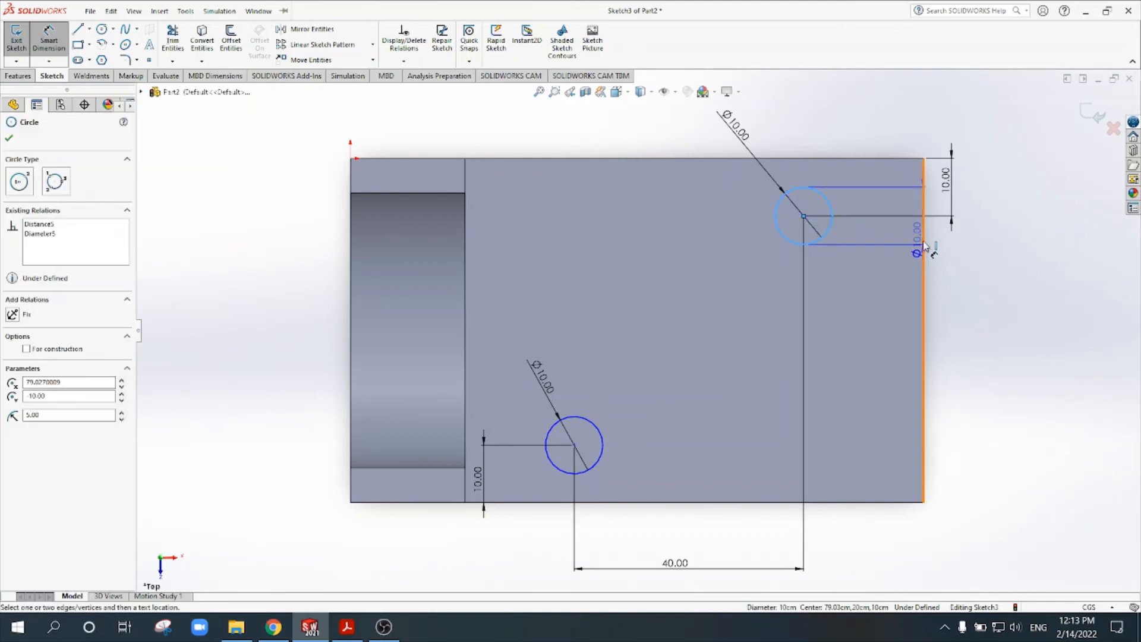
{"action": "left_click", "coordinate": [924, 249]}
{"action": "left_click", "coordinate": [874, 302]}
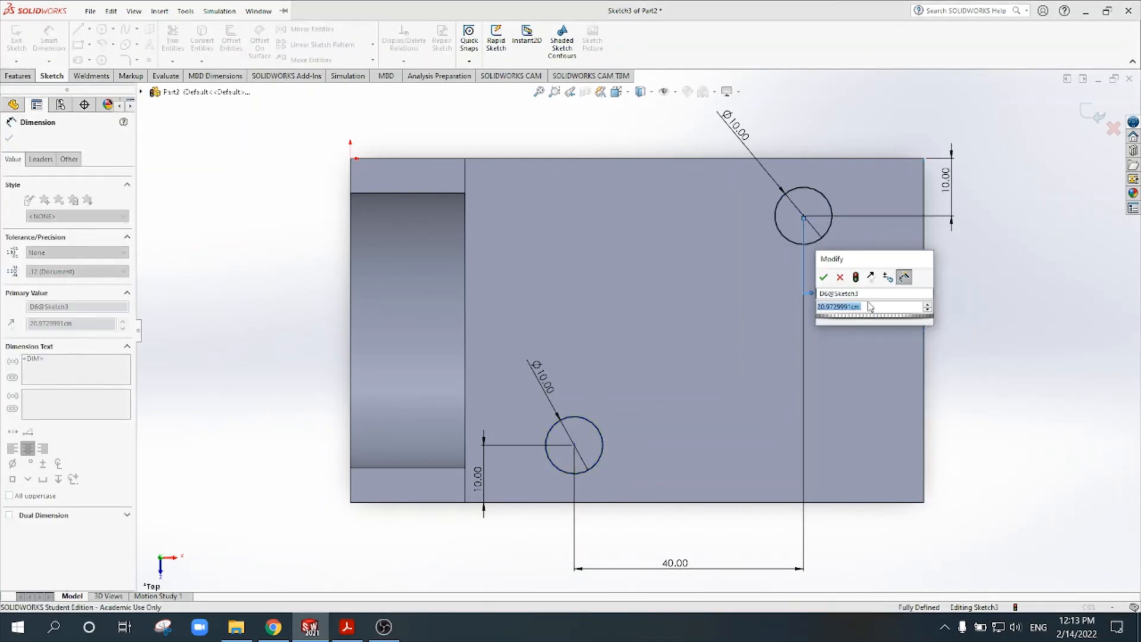
{"action": "key", "text": "Return"}
{"action": "key", "text": "Escape"}
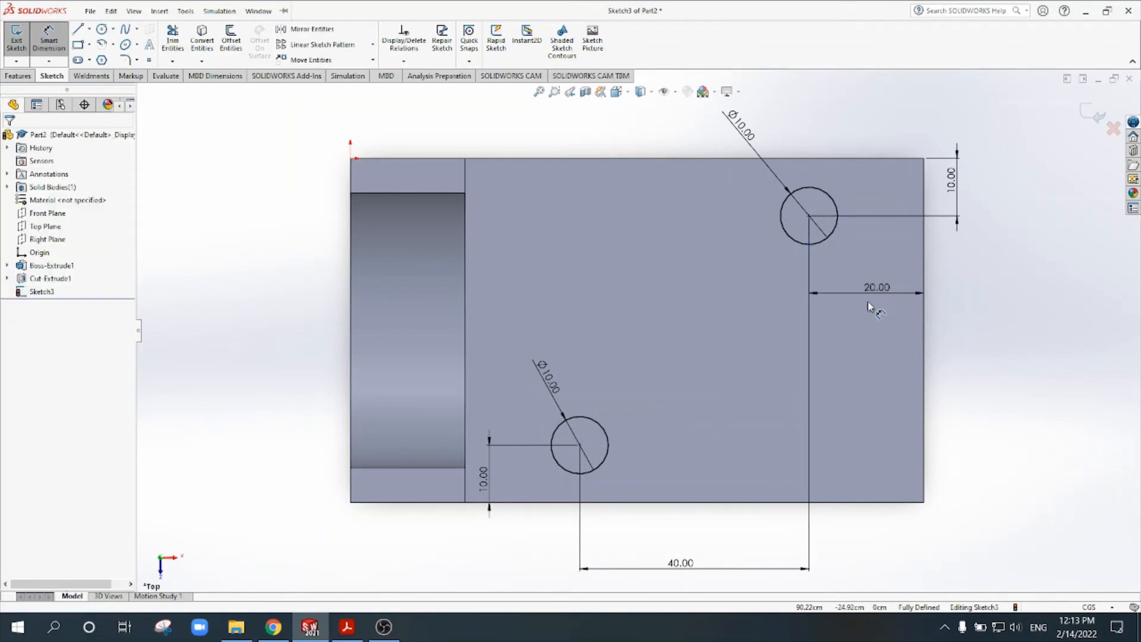
Step: Close the sketch and cut both circles through the base with a 65.20 cm blind extruded cut
{"action": "left_click", "coordinate": [1089, 119]}
{"action": "scroll", "coordinate": [752, 333], "scroll_direction": "up", "scroll_amount": 3}
{"action": "mouse_move", "coordinate": [740, 394]}
{"action": "middle_mouse_down"}
{"action": "mouse_move", "coordinate": [847, 353]}
{"action": "mouse_move", "coordinate": [818, 232]}
{"action": "mouse_move", "coordinate": [808, 235]}
{"action": "middle_mouse_up"}
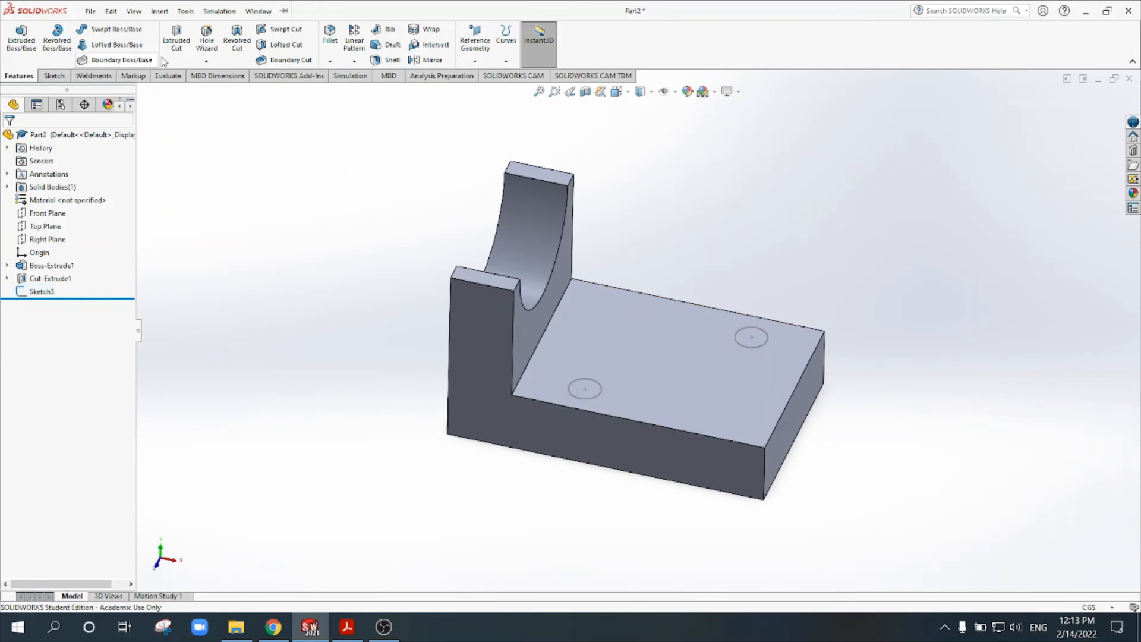
{"action": "left_click", "coordinate": [178, 34]}
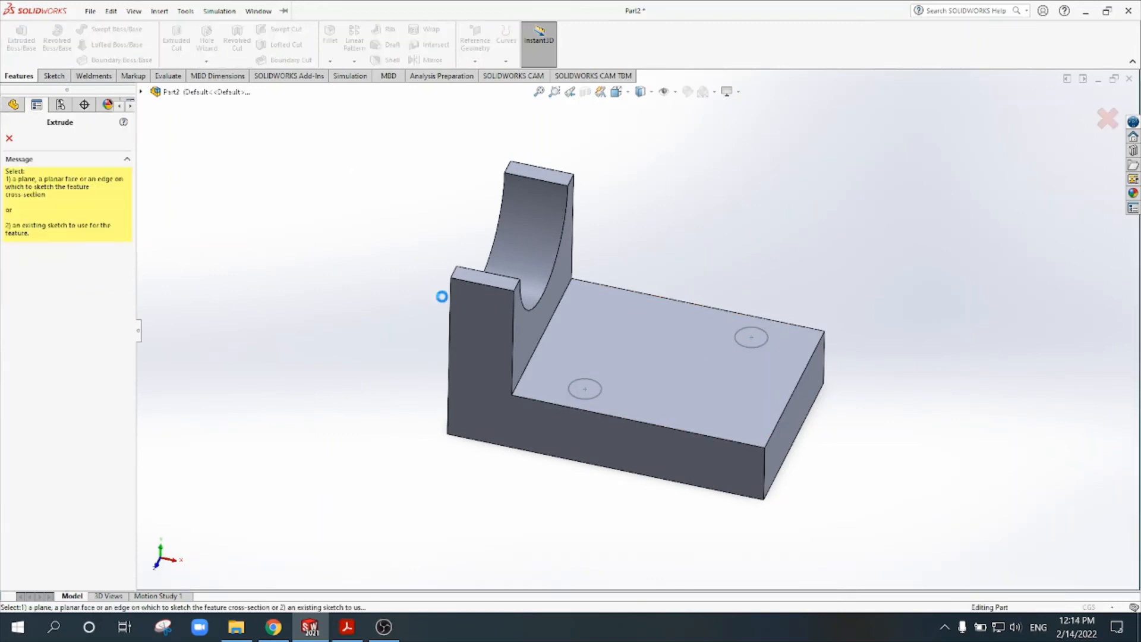
{"action": "left_click", "coordinate": [599, 393]}
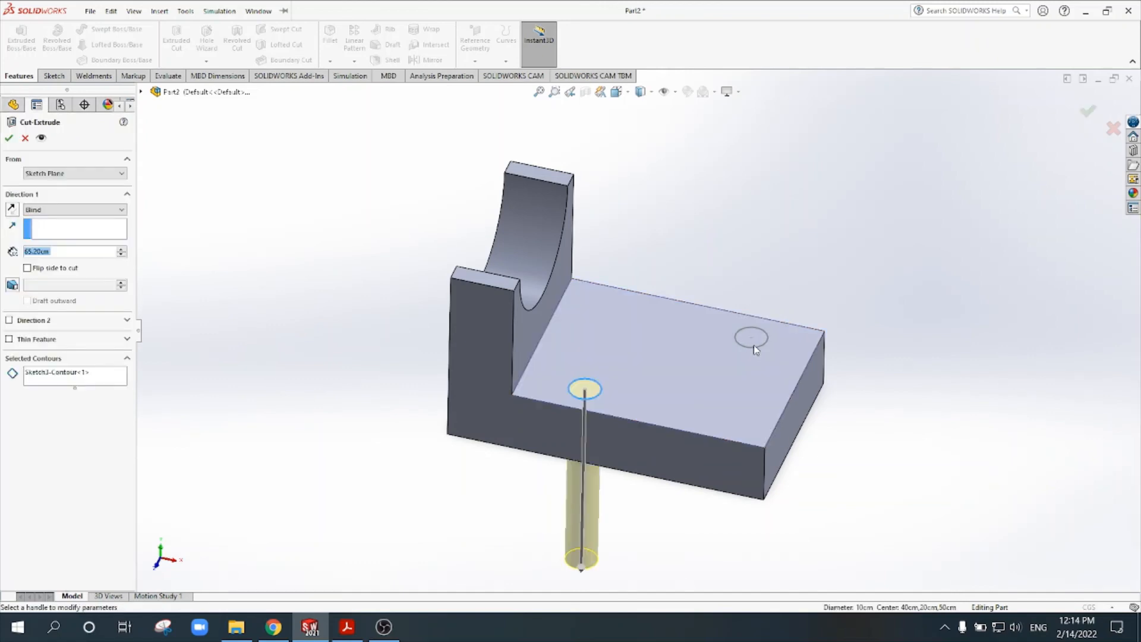
{"action": "left_click", "coordinate": [50, 382]}
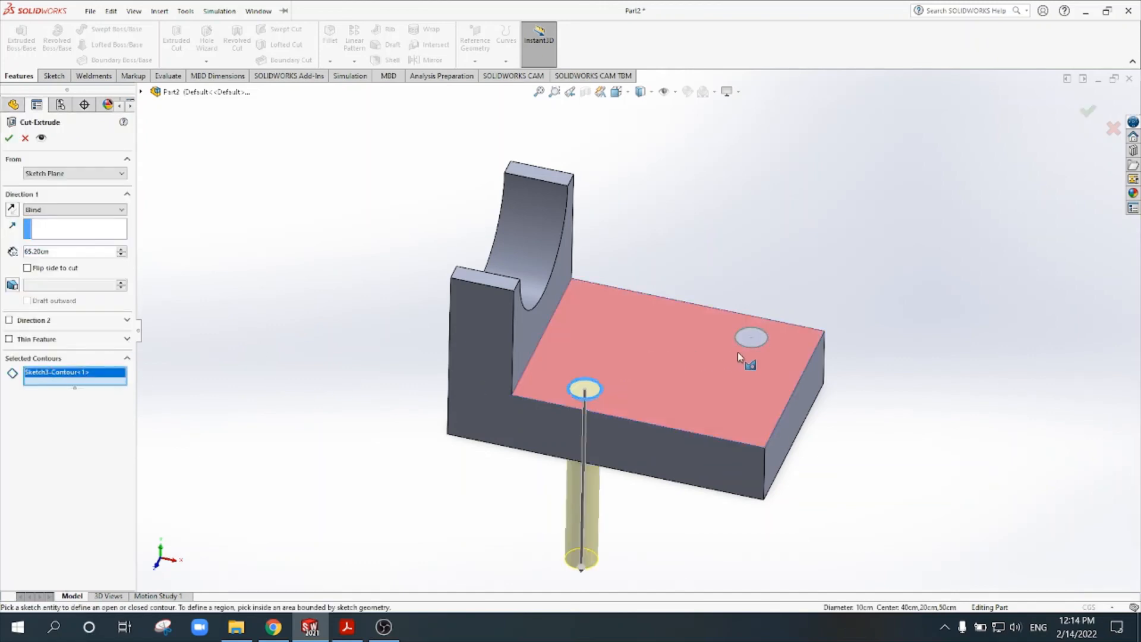
{"action": "left_click", "coordinate": [744, 369]}
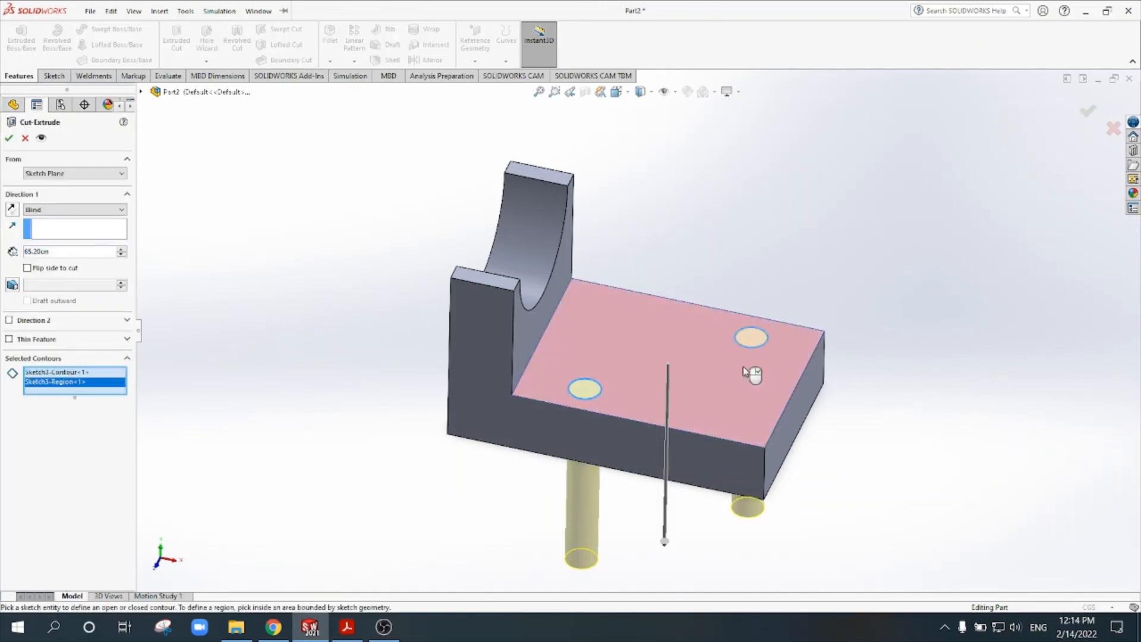
{"action": "left_click", "coordinate": [1085, 109]}
Step: Sketch a corner rectangle about 23 cm wide and 13 cm high on the base's end face, starting at its lower front corner
{"action": "middle_click_drag", "start_coordinate": [862, 333], "coordinate": [886, 332]}
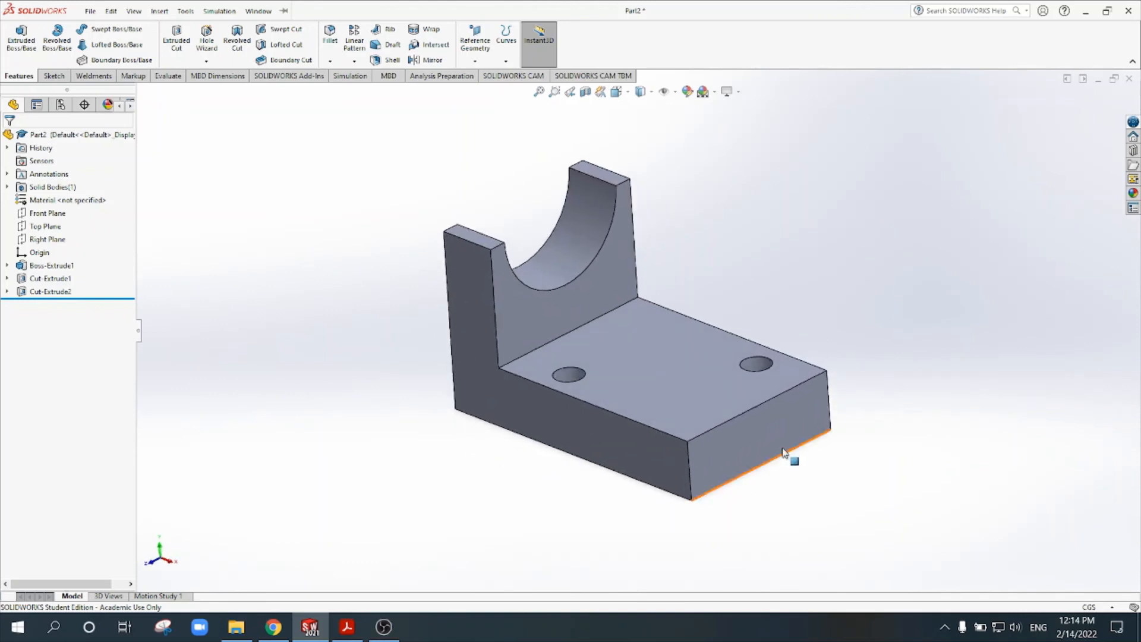
{"action": "left_click", "coordinate": [770, 454]}
{"action": "left_click", "coordinate": [820, 411]}
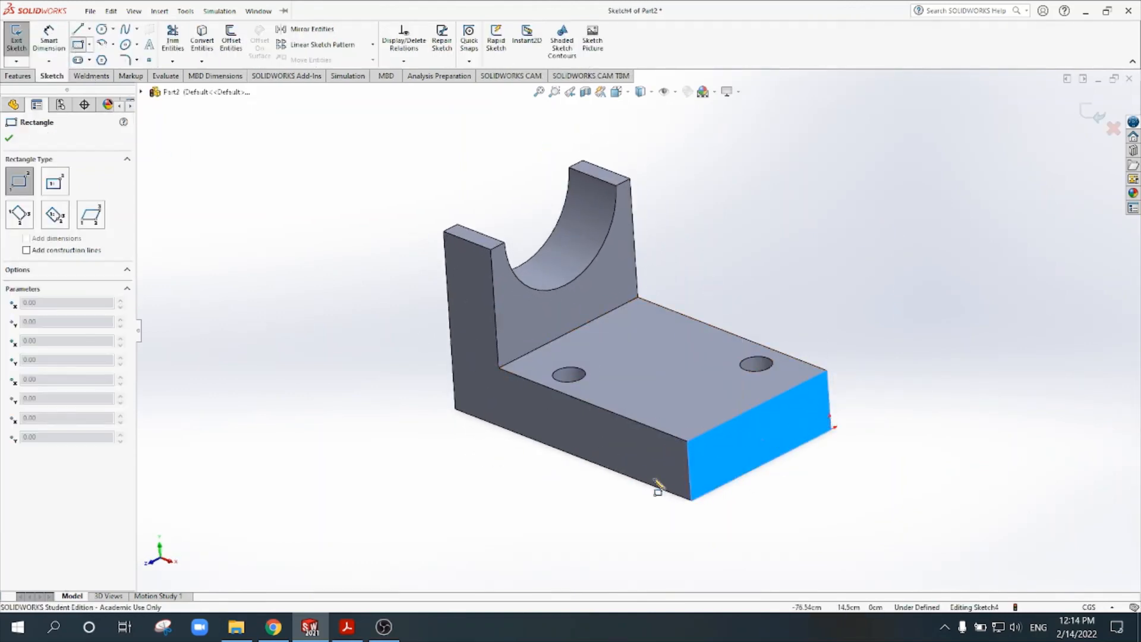
{"action": "left_click", "coordinate": [692, 501]}
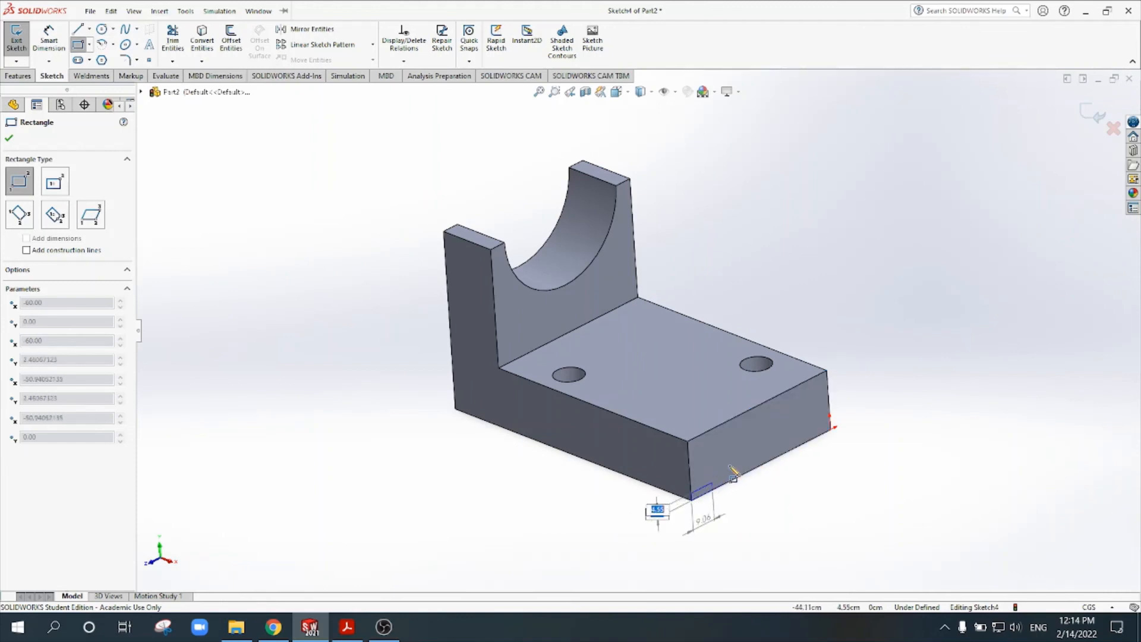
{"action": "left_click", "coordinate": [743, 434]}
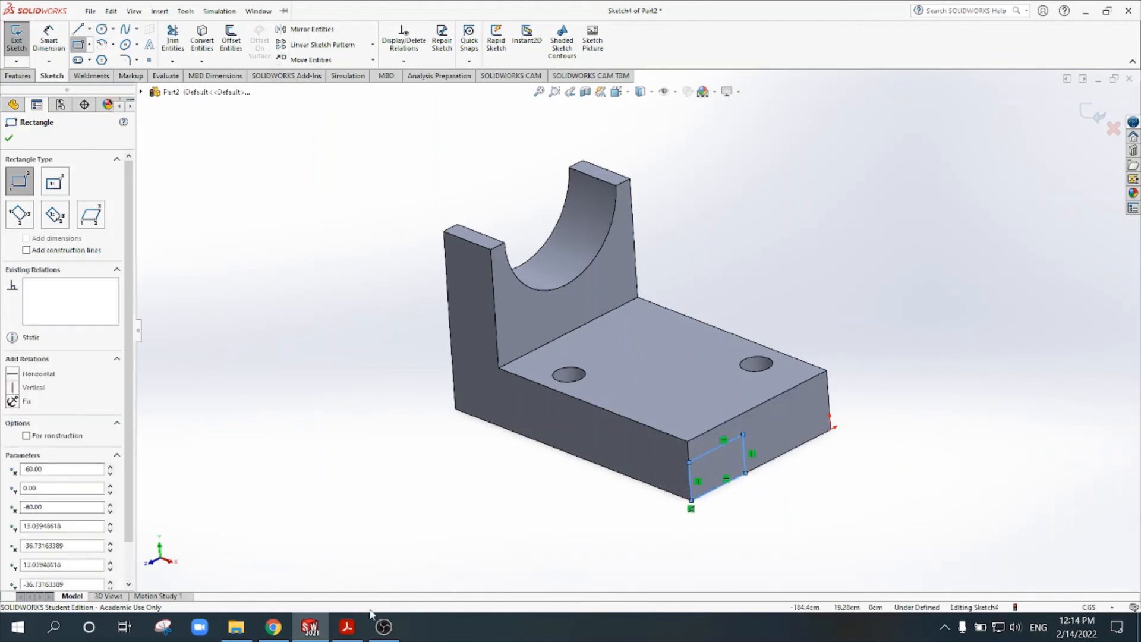
Step: Check the step size in the reference drawing and dimension the rectangle to 20 cm wide and 10 cm high
{"action": "left_click", "coordinate": [347, 628]}
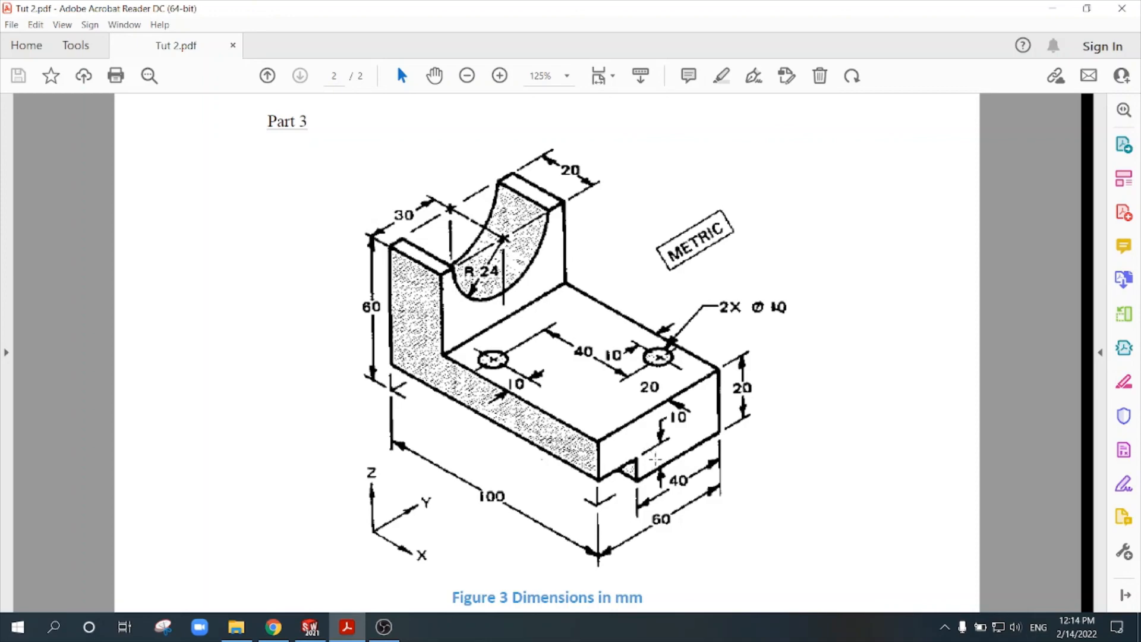
{"action": "left_click", "coordinate": [309, 627]}
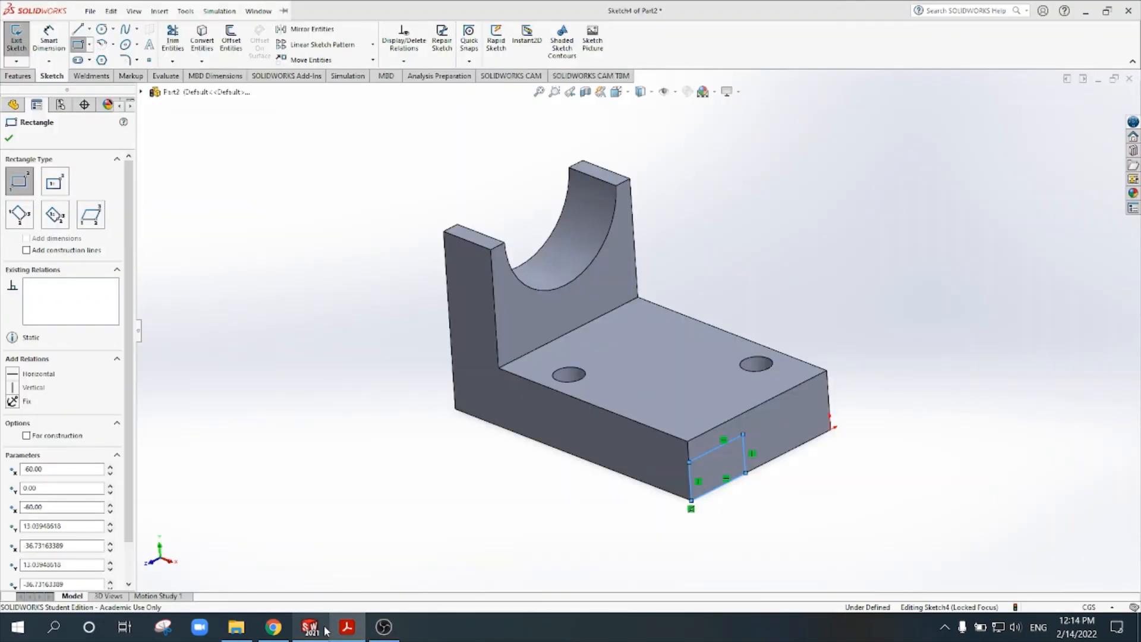
{"action": "left_click", "coordinate": [43, 52]}
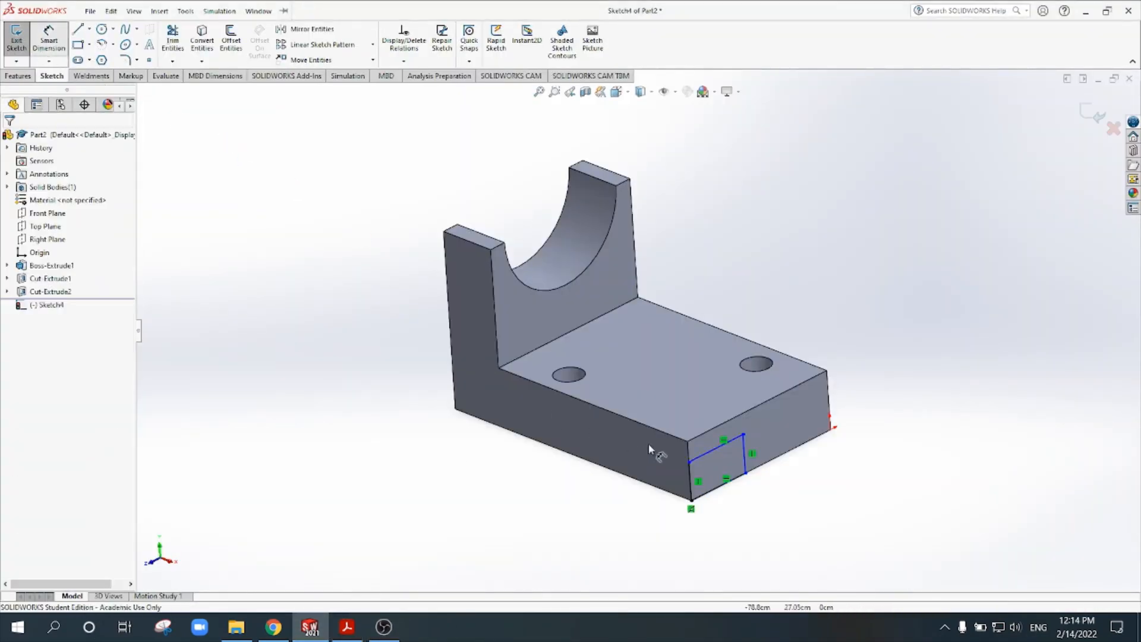
{"action": "left_click", "coordinate": [711, 456]}
{"action": "left_click", "coordinate": [725, 527]}
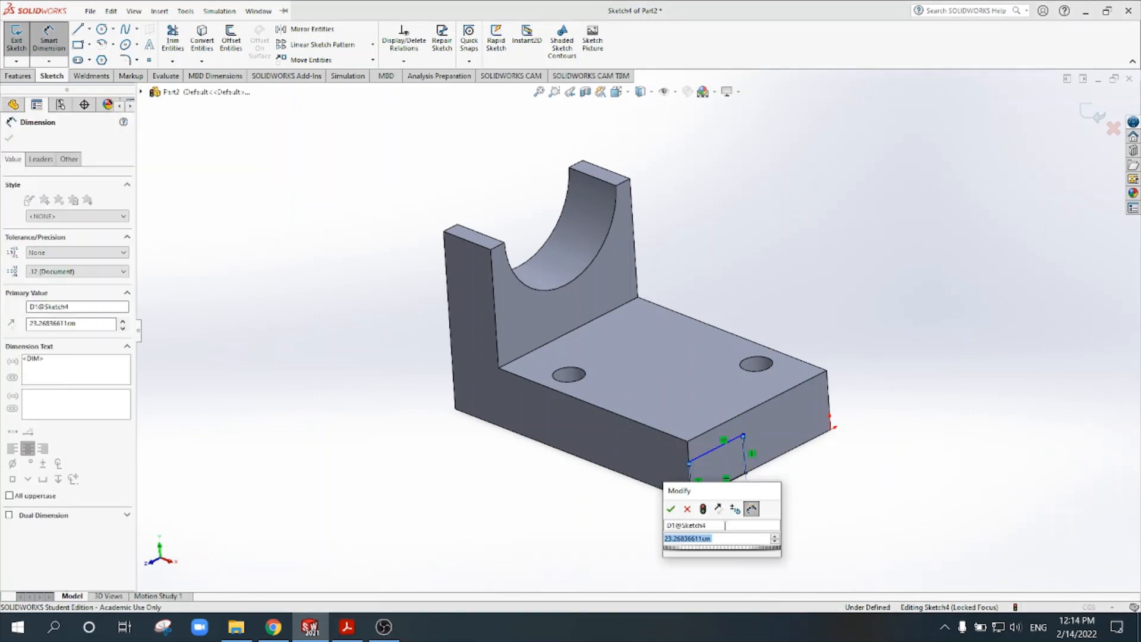
{"action": "type", "text": "20"}
{"action": "key", "text": "Return"}
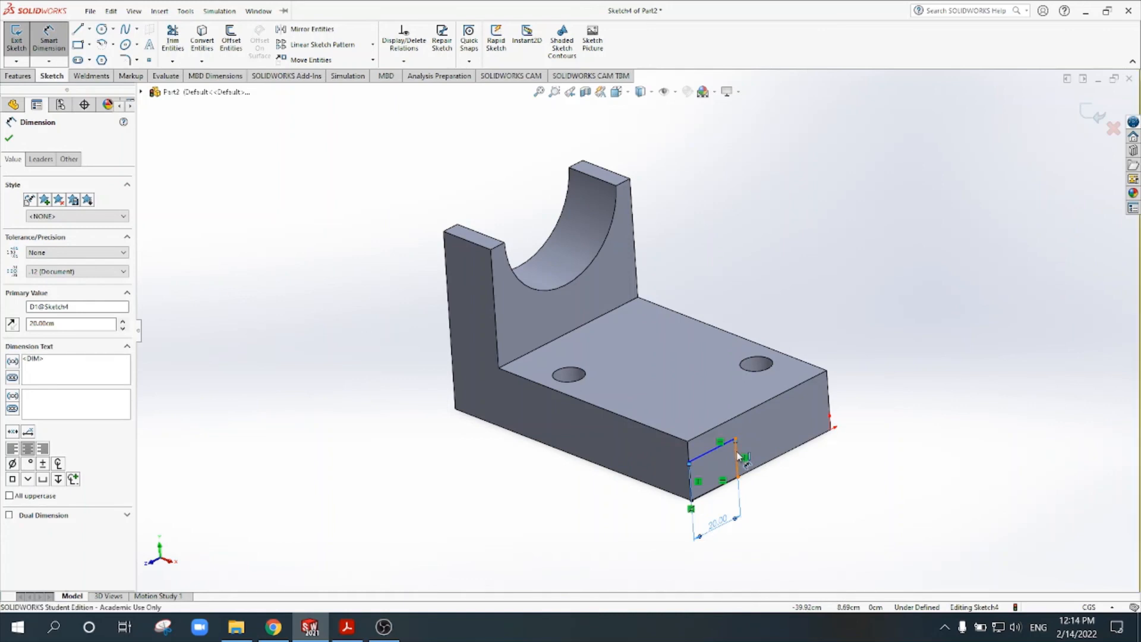
{"action": "left_click", "coordinate": [738, 457]}
{"action": "left_click", "coordinate": [768, 452]}
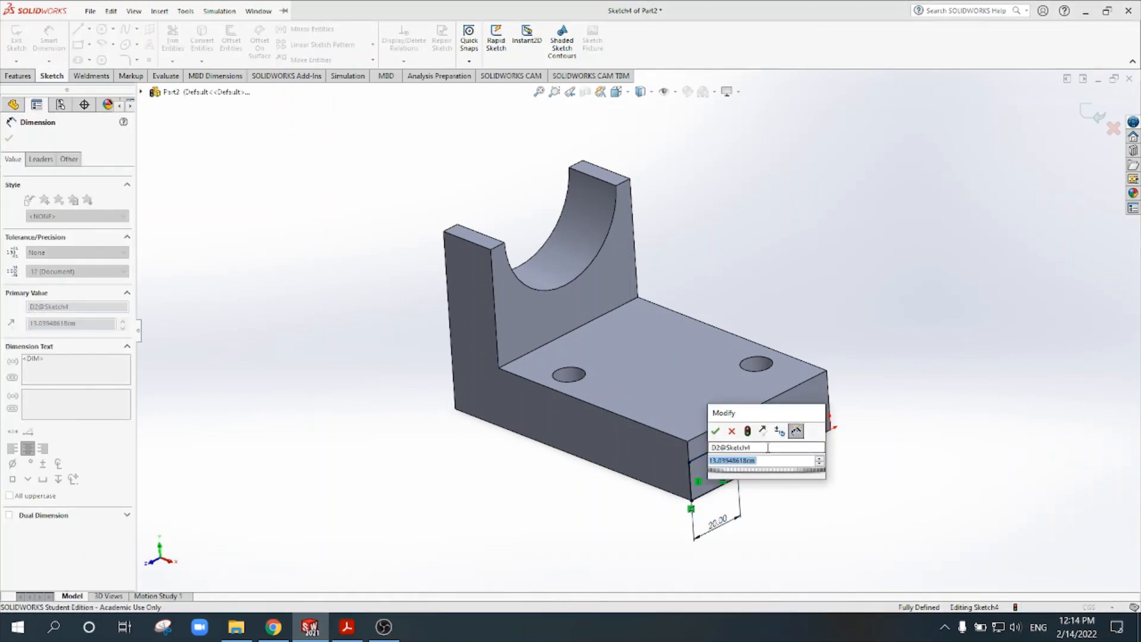
{"action": "type", "text": "10"}
{"action": "key", "text": "Return"}
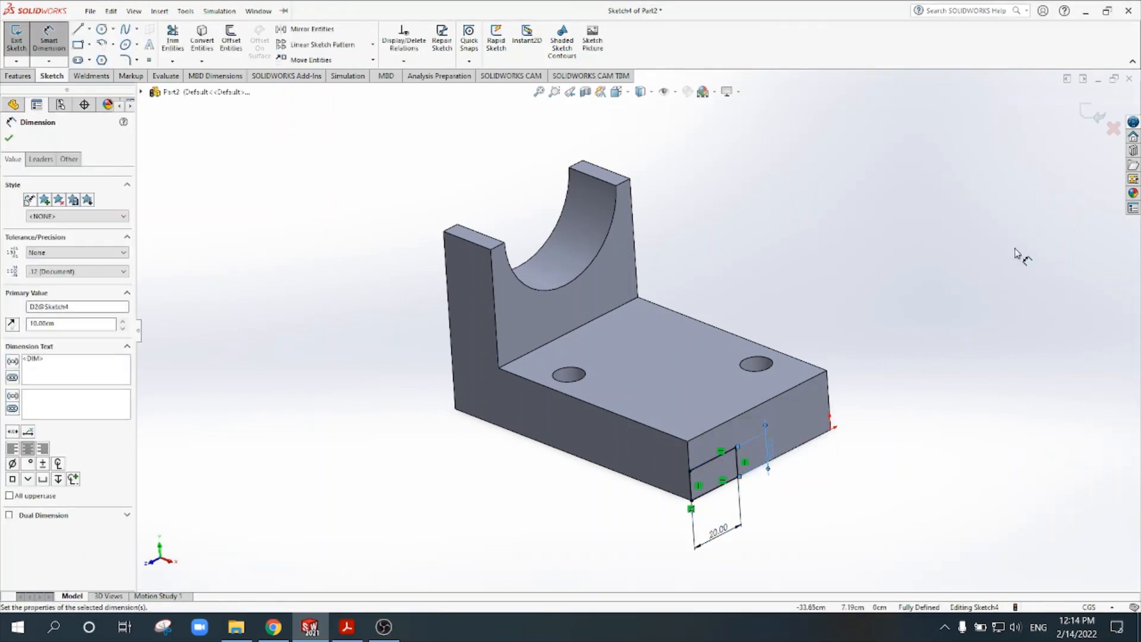
Step: Close the rectangle sketch and cut it along the base's whole length, extending the cut past the upright's outer face
{"action": "left_click", "coordinate": [1083, 122]}
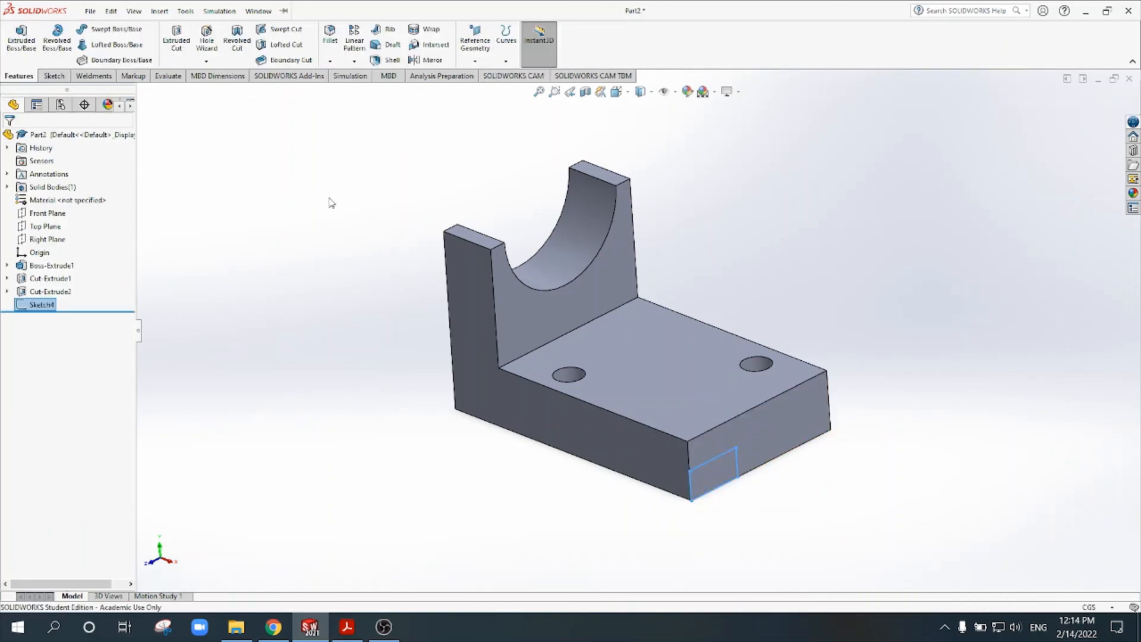
{"action": "left_click", "coordinate": [186, 47]}
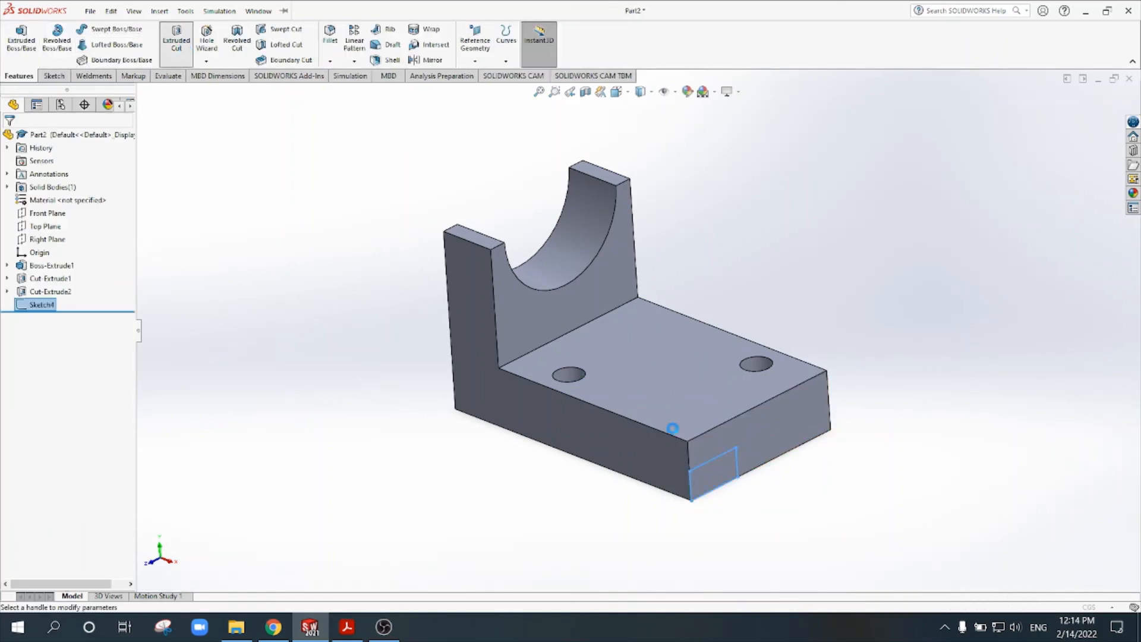
{"action": "left_click_drag", "start_coordinate": [554, 413], "coordinate": [407, 355]}
{"action": "left_click", "coordinate": [1088, 111]}
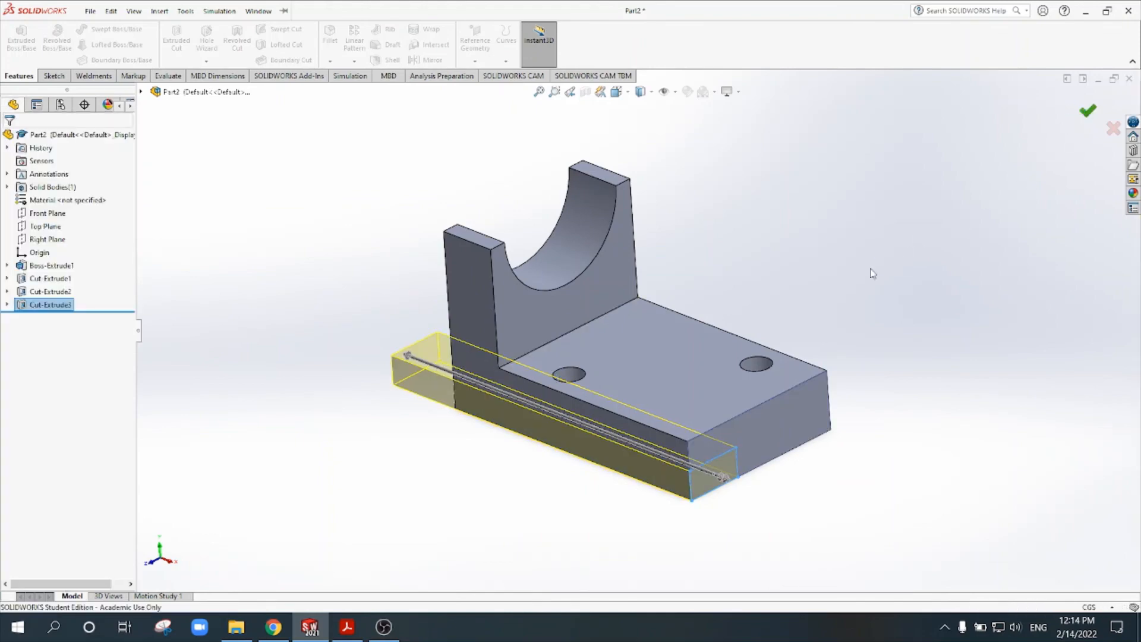